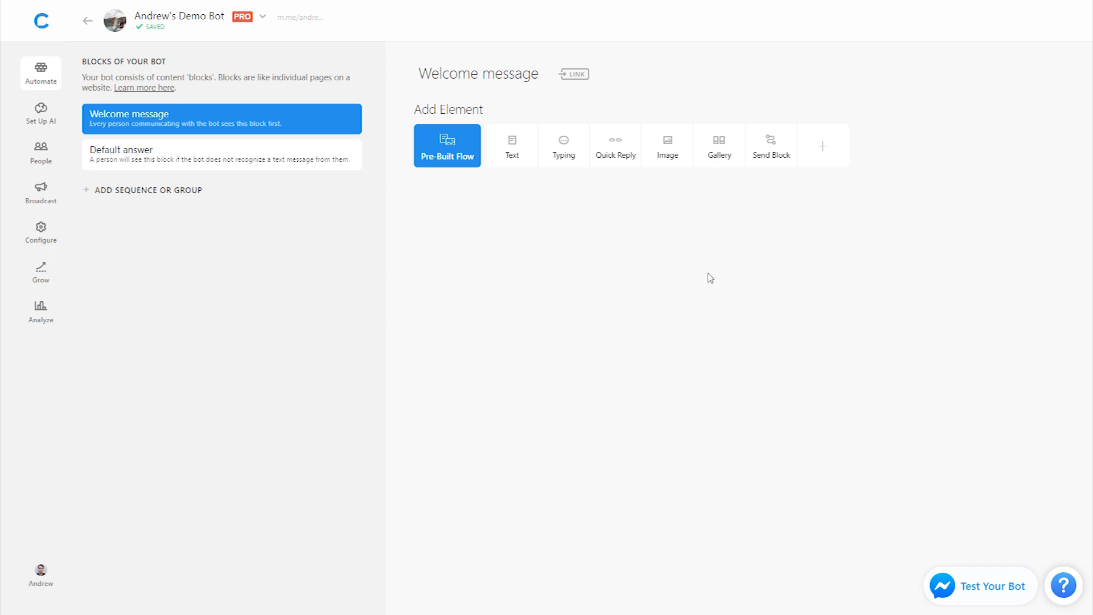
Step: Add a User input question 'What is your email?' to the Welcome message, saving the answer to {{email}}
left_click(837, 155)
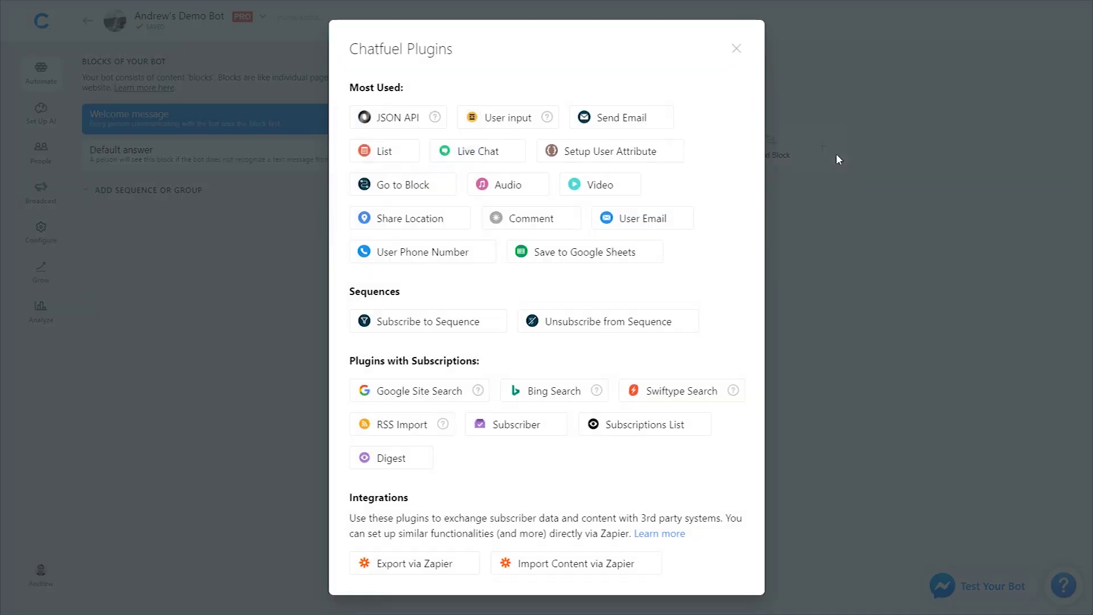
left_click(507, 116)
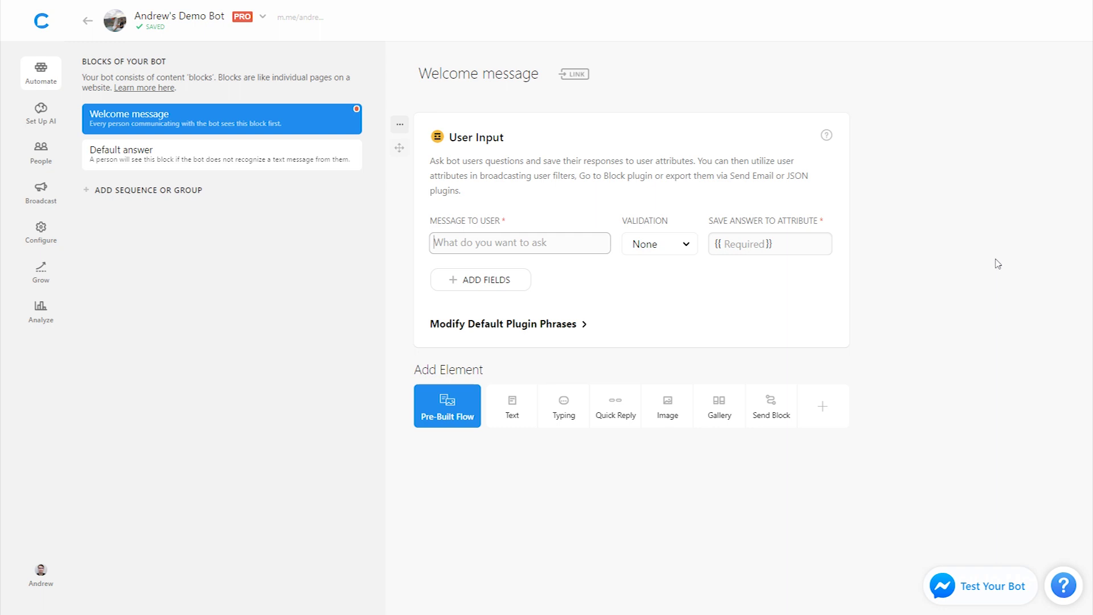
type("What is your email?")
left_click(763, 243)
type("email")
key("Return")
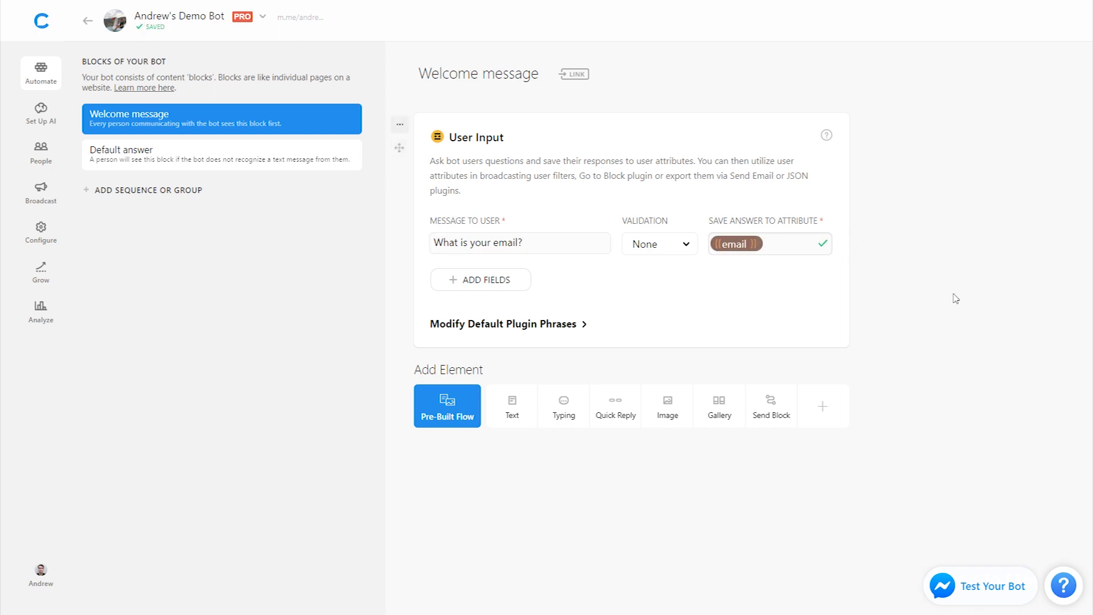
Step: Add a Text reply 'Thanks for your email!' after the question
left_click(514, 407)
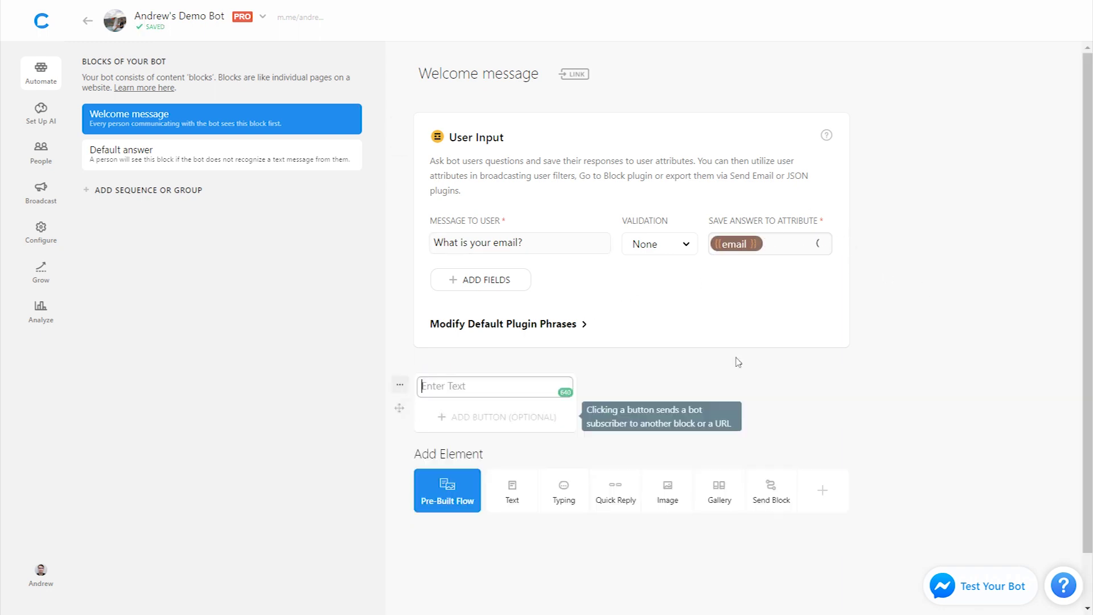
type("Thanks")
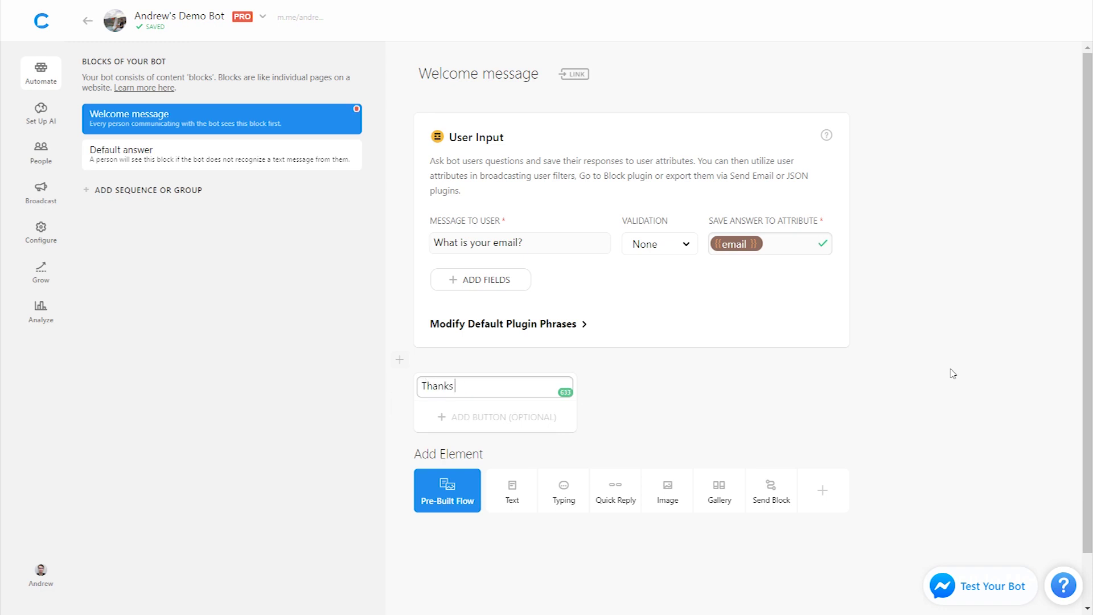
type(" for your email!")
left_click(934, 399)
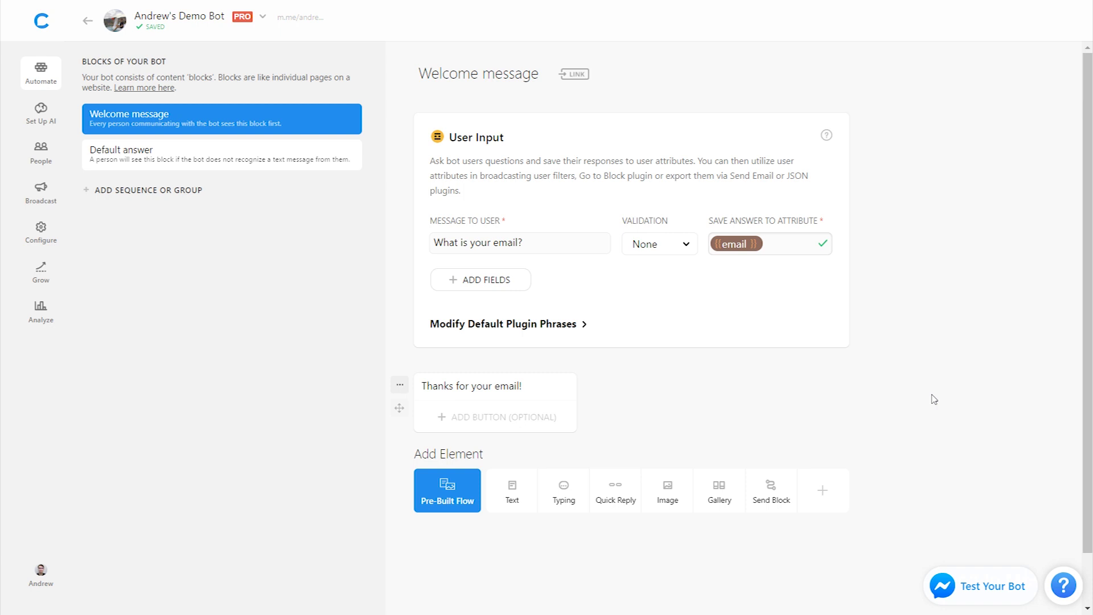
Step: Add the Export via Zapier plugin after the thank-you reply, then exit full screen
left_click(825, 493)
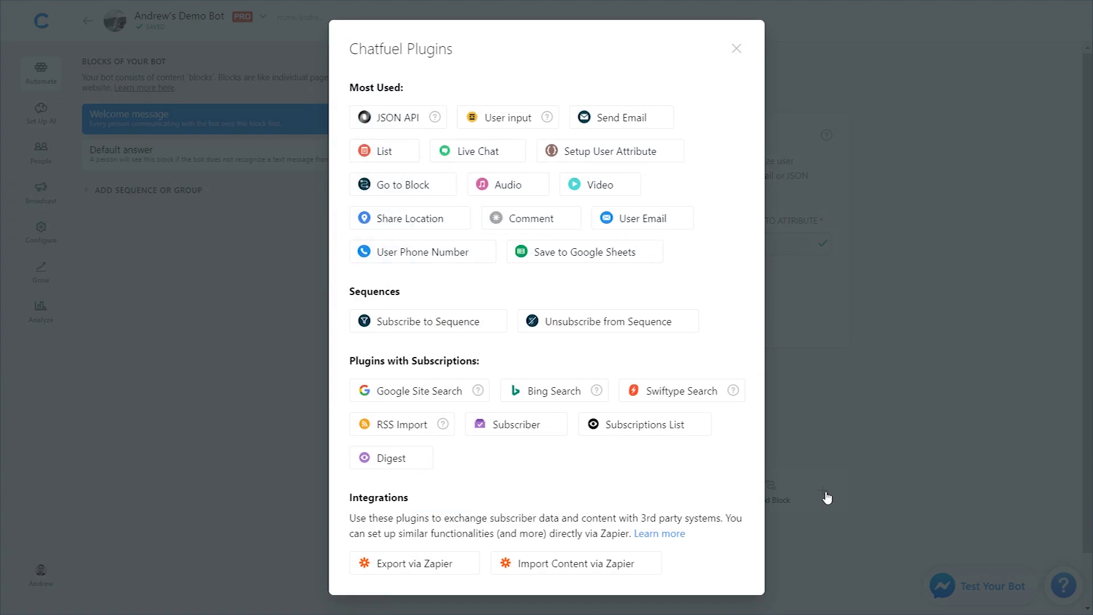
left_click(446, 570)
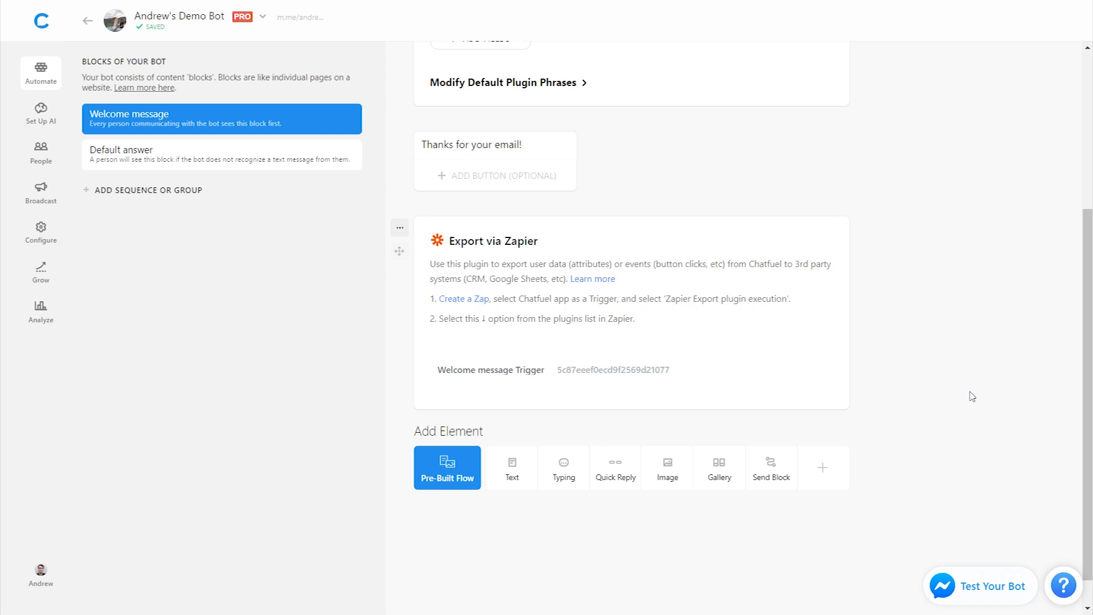
key("F11")
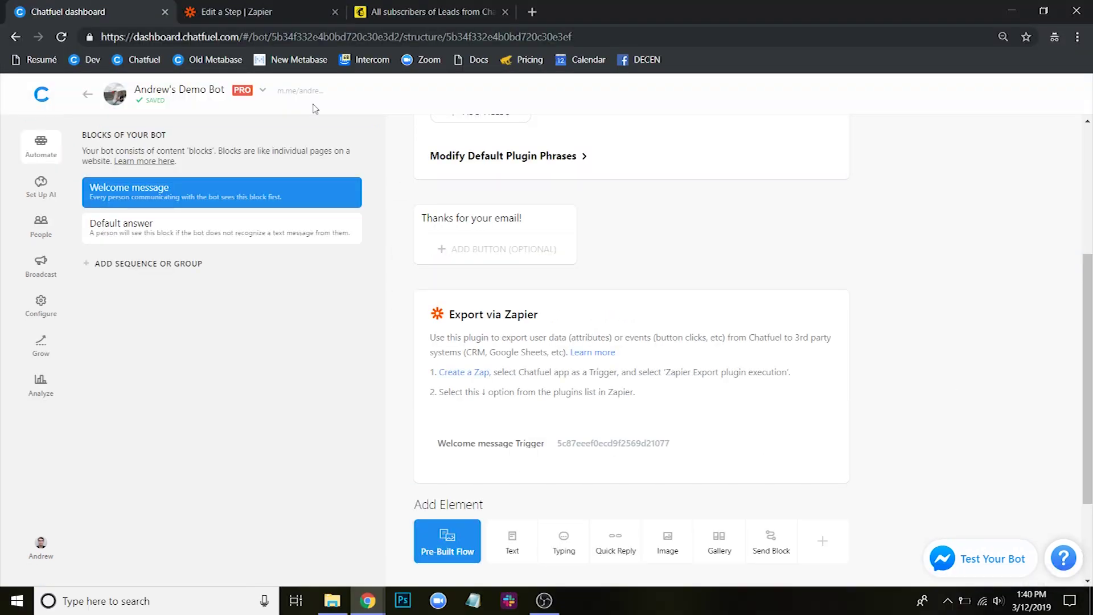
Step: In the zap editor, set the trigger to Chatfuel's Export via Zapier Plugin
left_click(261, 16)
key("F11")
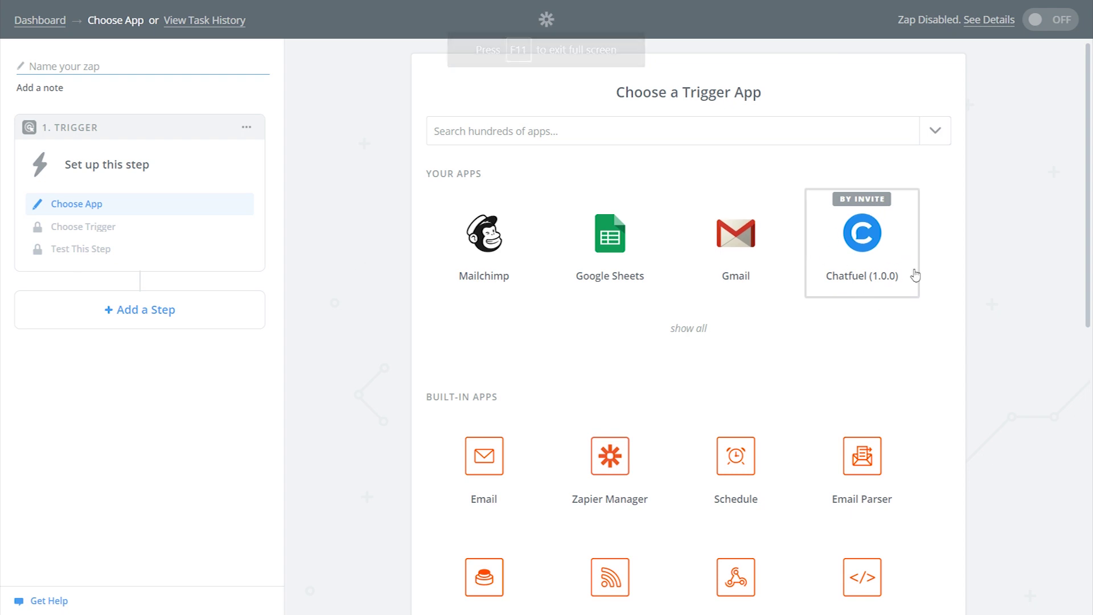
left_click(866, 229)
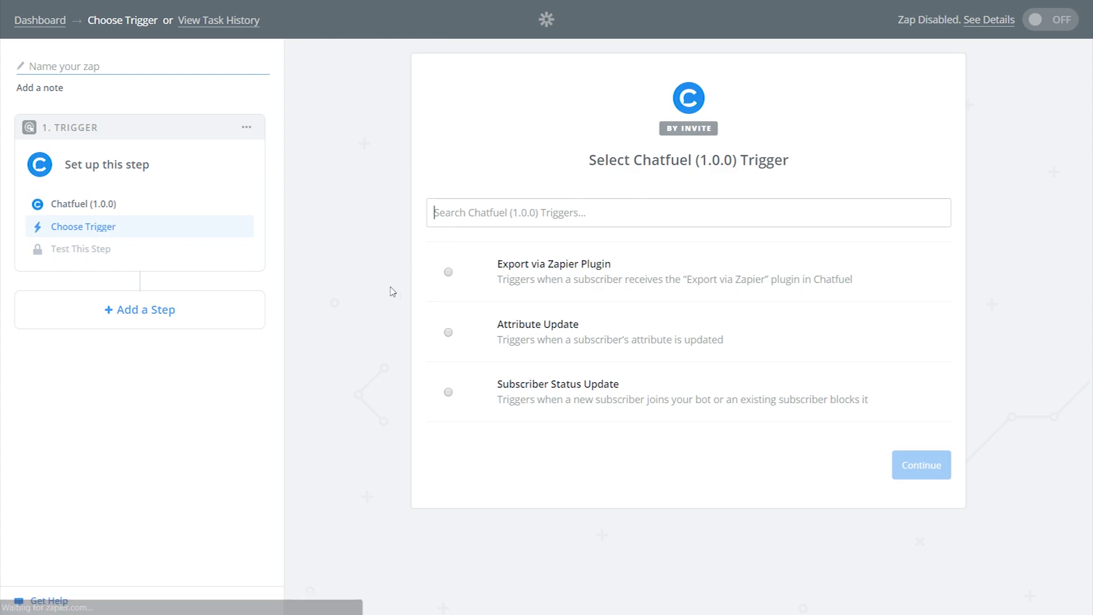
left_click(522, 288)
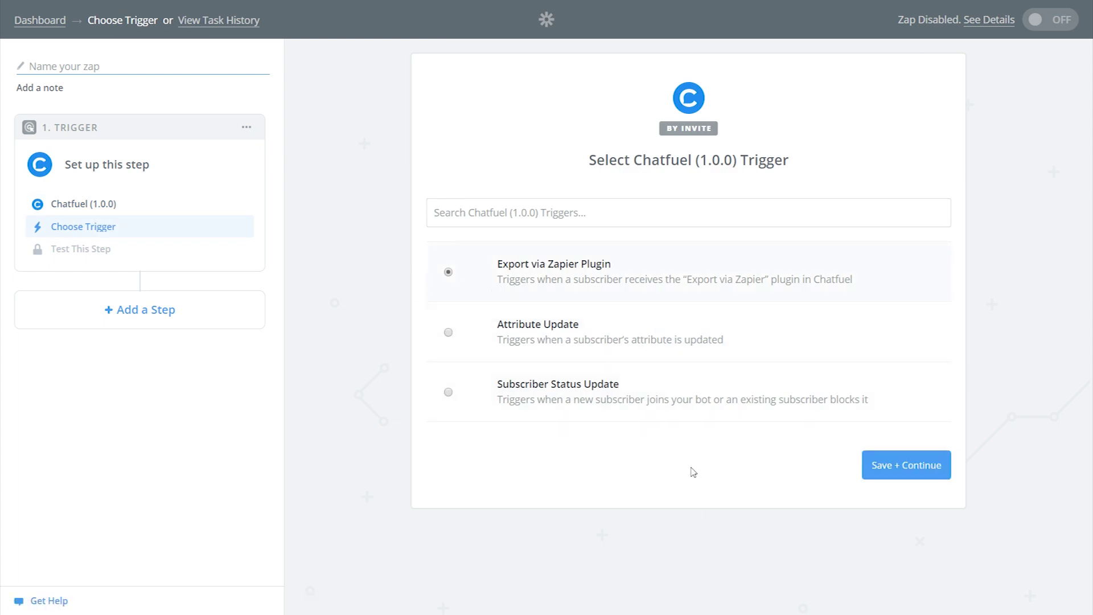
left_click(883, 465)
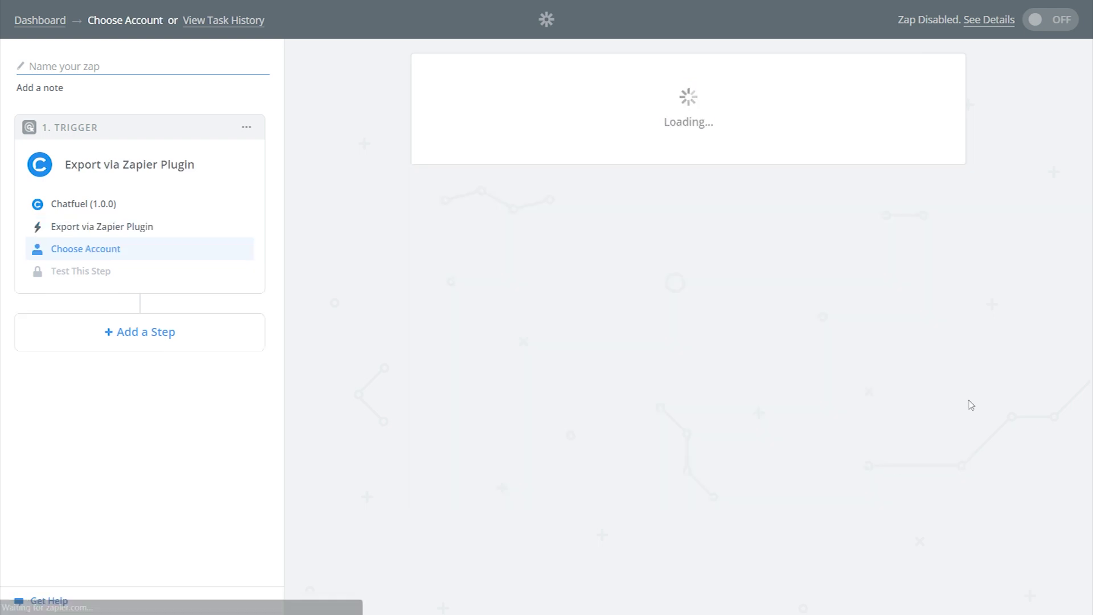
Step: Connect the demo bot as a new Chatfuel account for the trigger
scroll(970, 405, "down", 4)
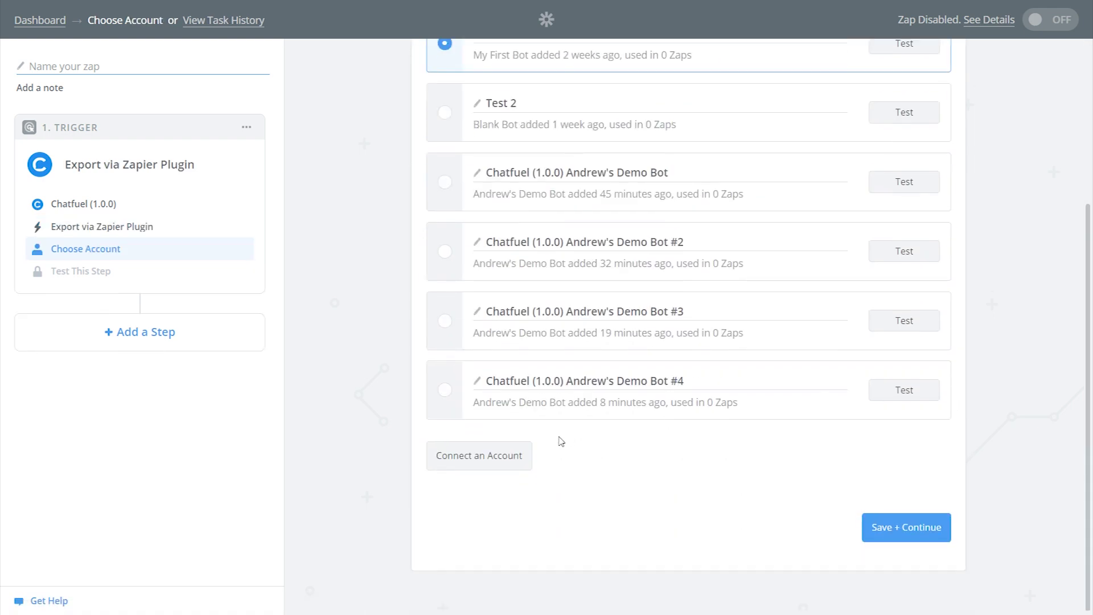
left_click(479, 455)
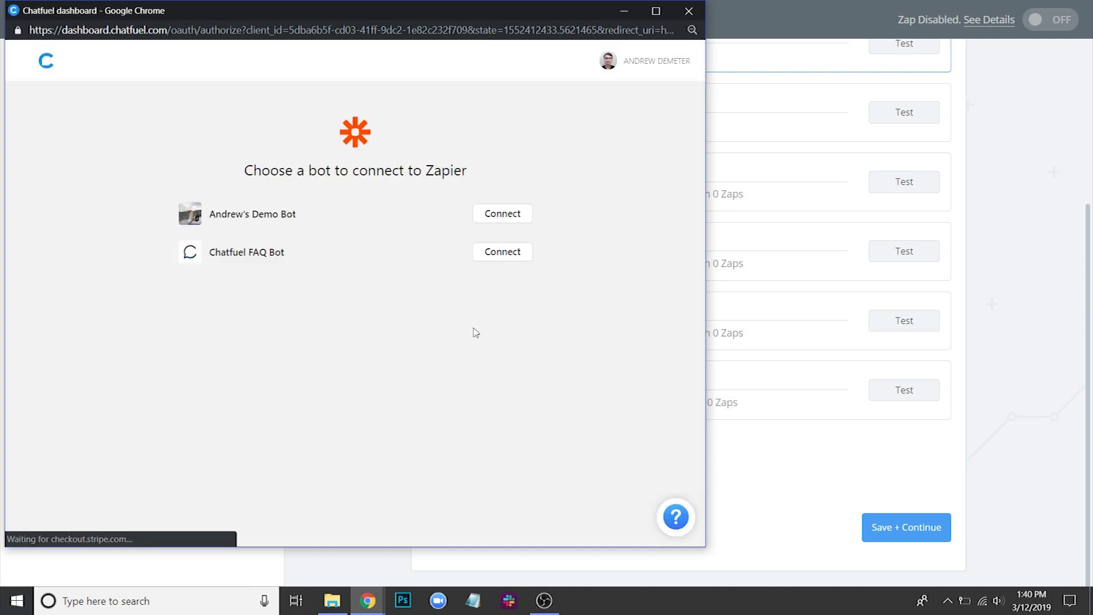
left_click(499, 218)
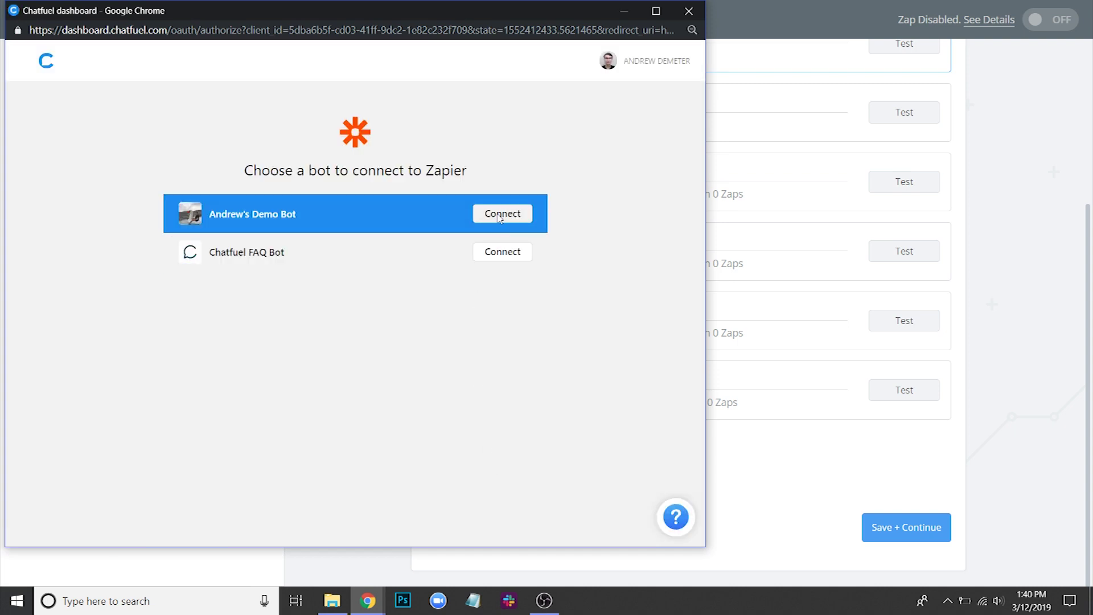
scroll(397, 427, "down", 1)
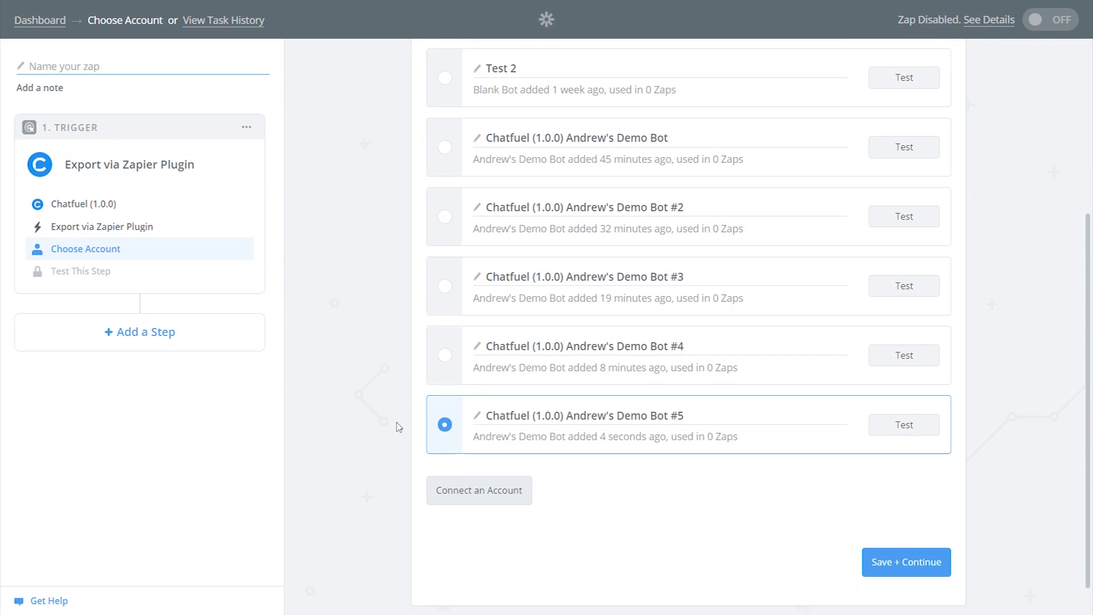
Step: Use the Welcome message Trigger plugin with the email output attribute, then continue to the test sample
left_click(899, 528)
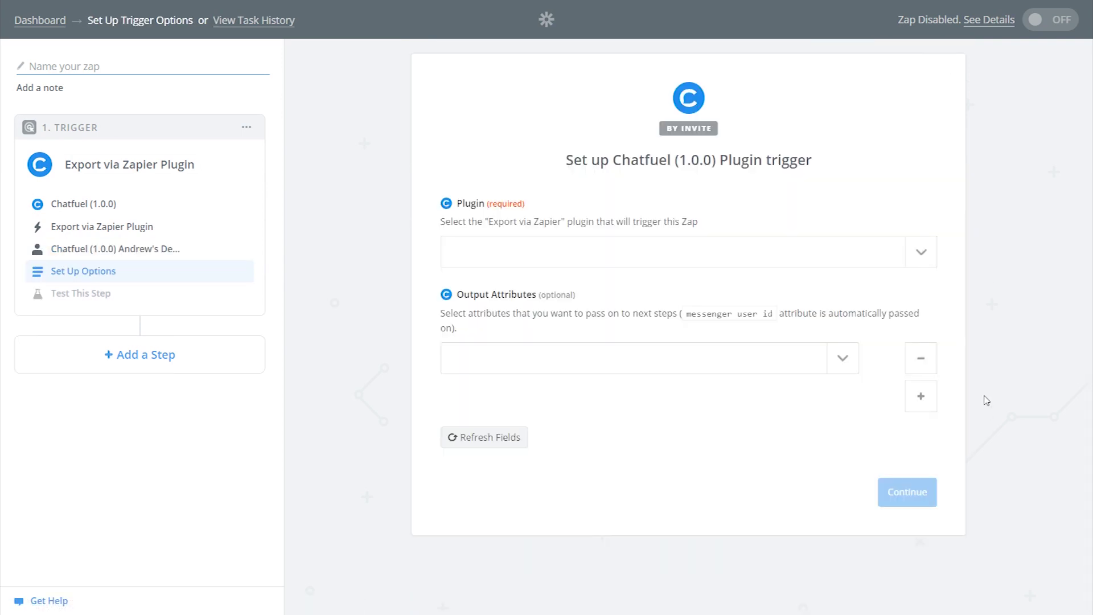
left_click(921, 253)
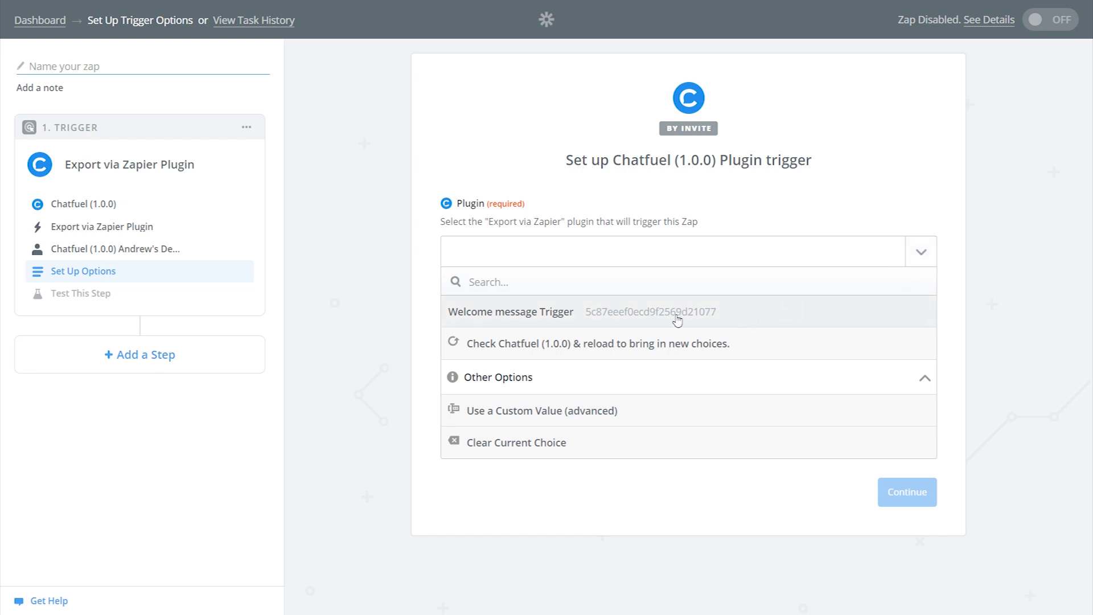
left_click(736, 318)
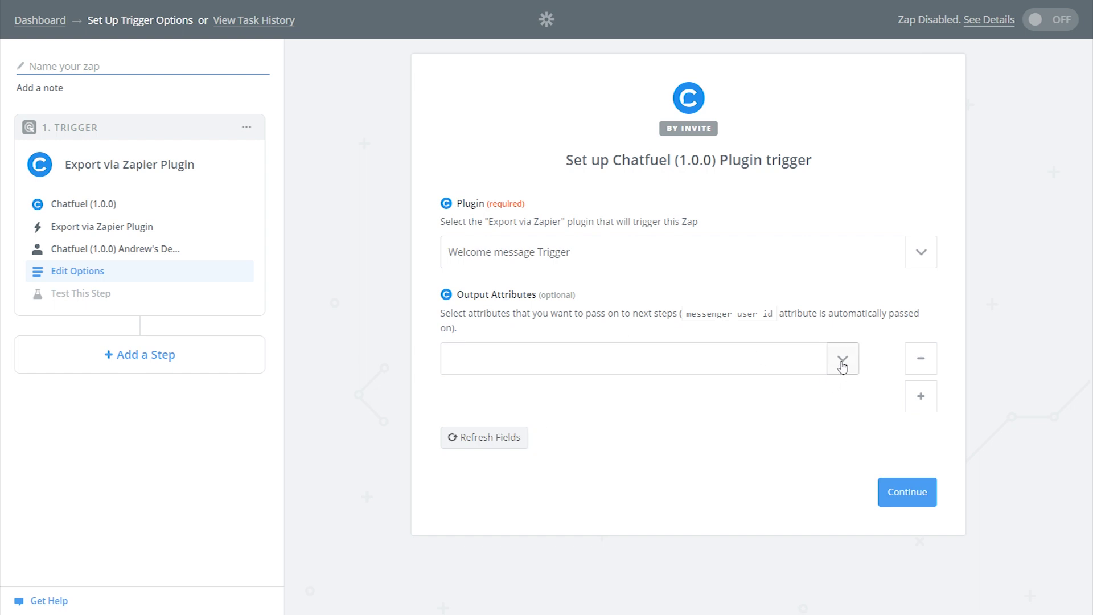
left_click(842, 366)
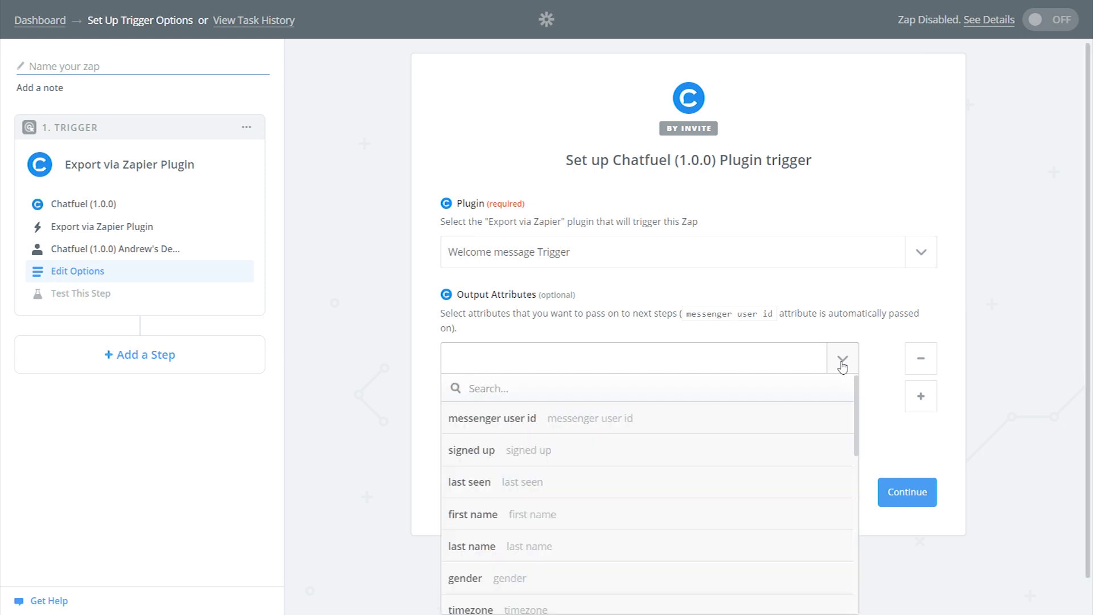
type("email")
left_click(763, 422)
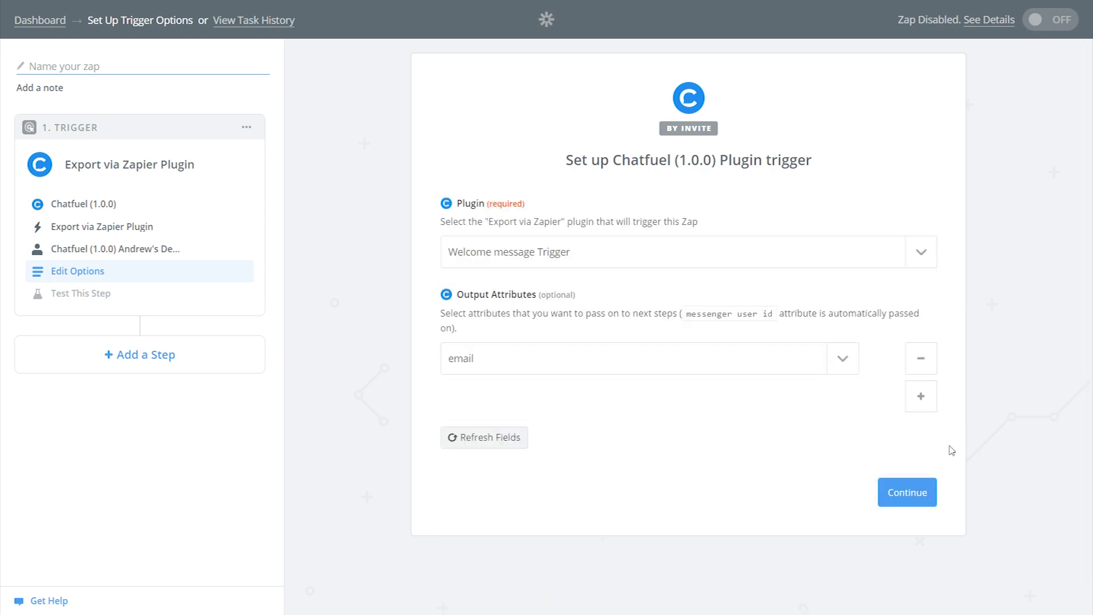
left_click(922, 490)
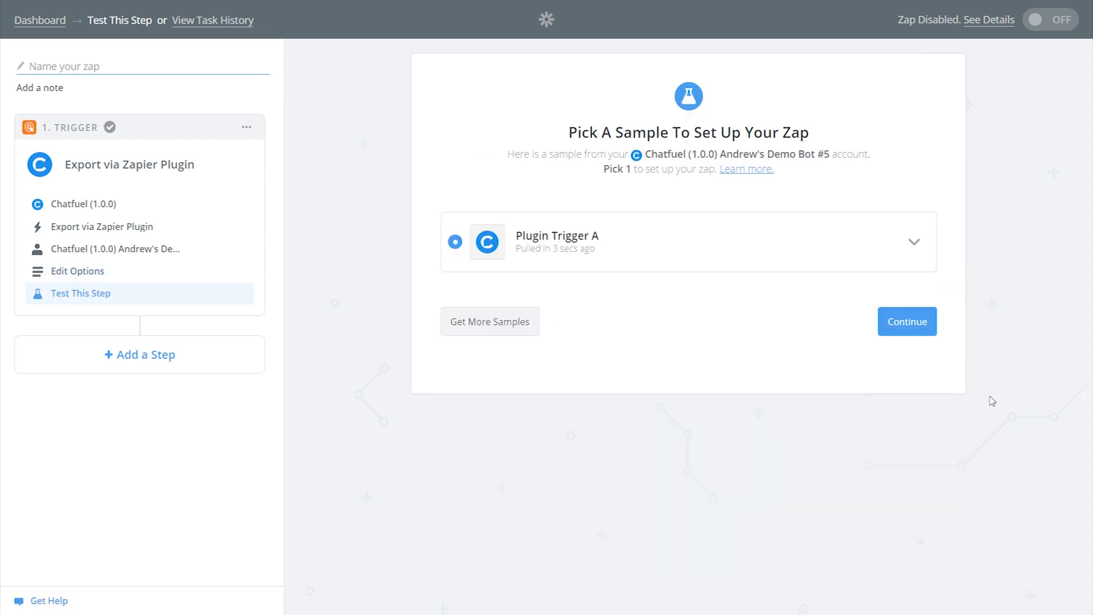
Step: Accept the trigger sample and add a second Action step using Mailchimp
left_click(905, 329)
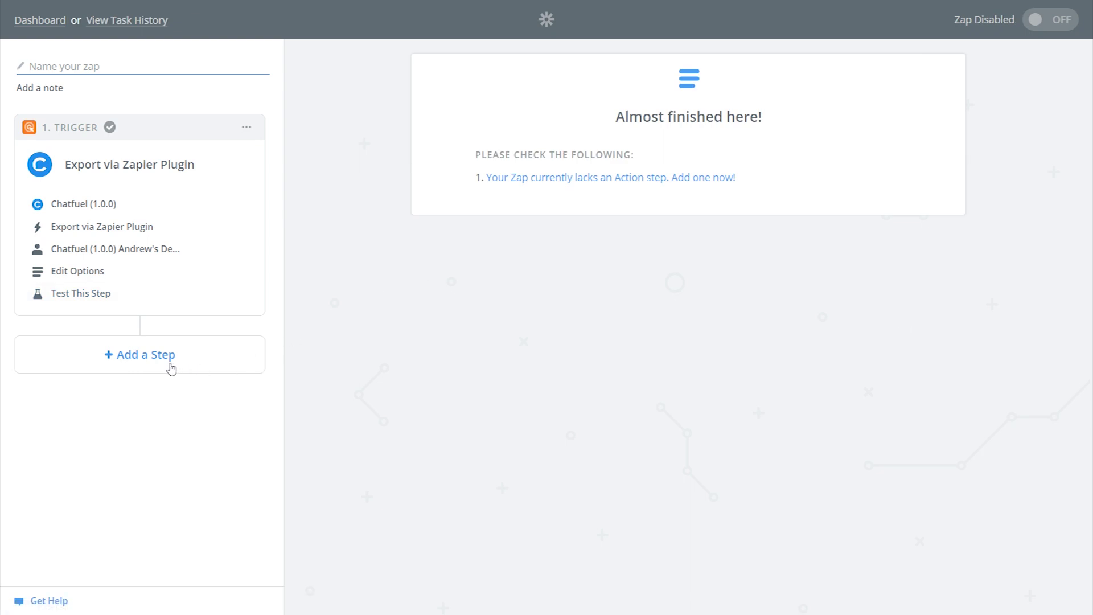
left_click(172, 369)
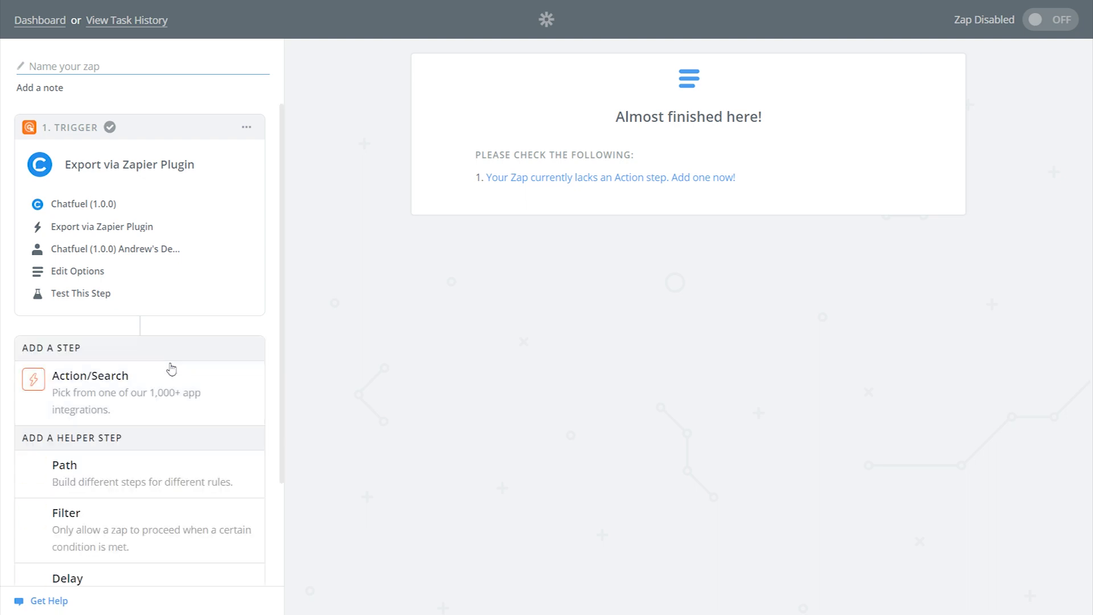
left_click(136, 386)
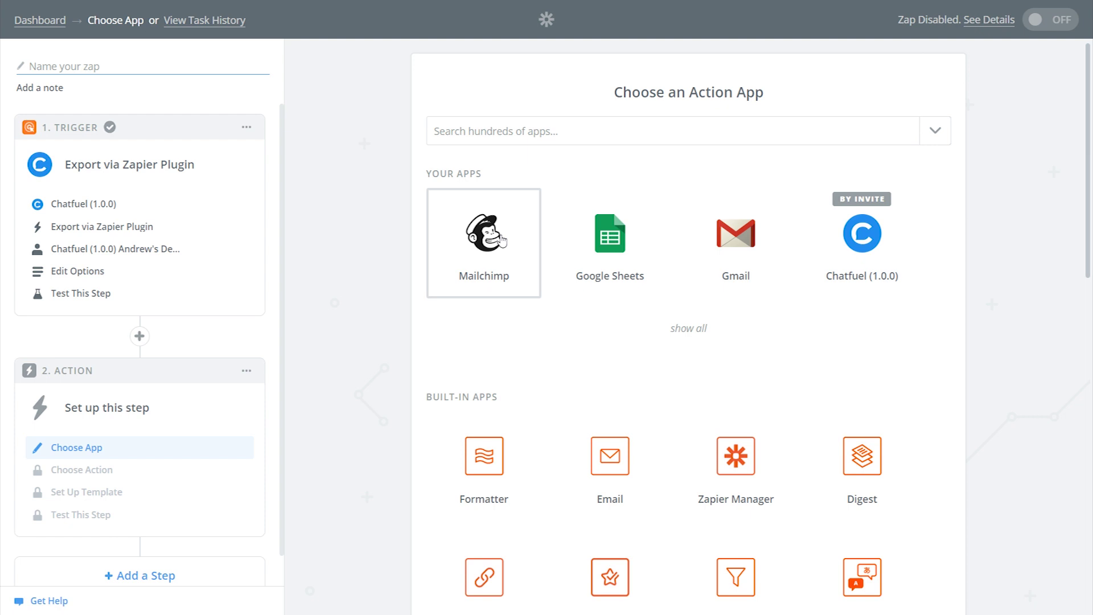
left_click(501, 241)
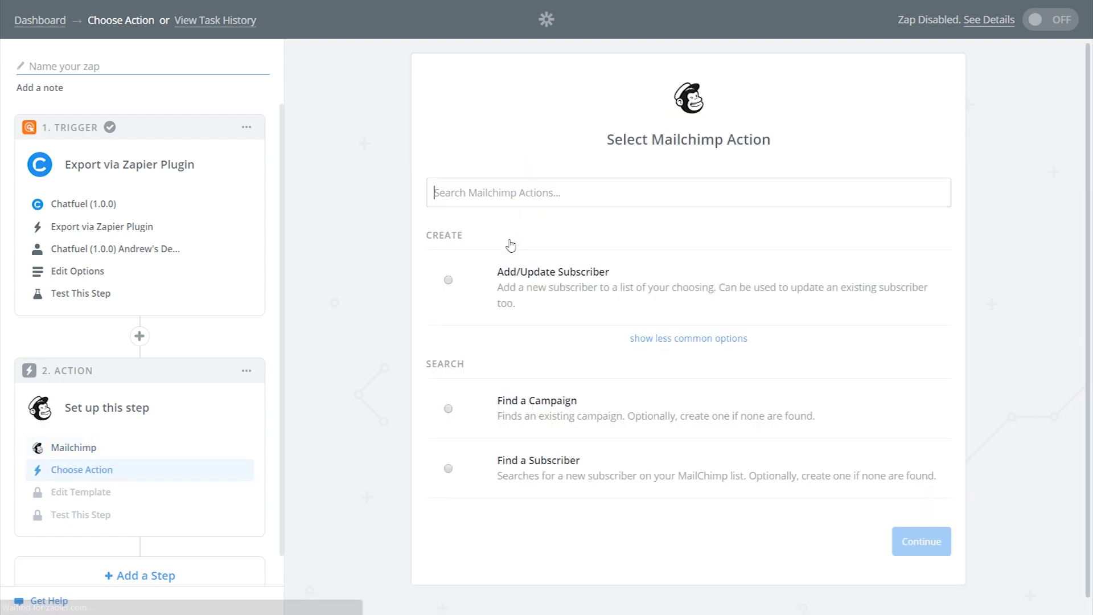
Step: Choose the Add/Update Subscriber action and keep the connected Mailchimp account
left_click(514, 292)
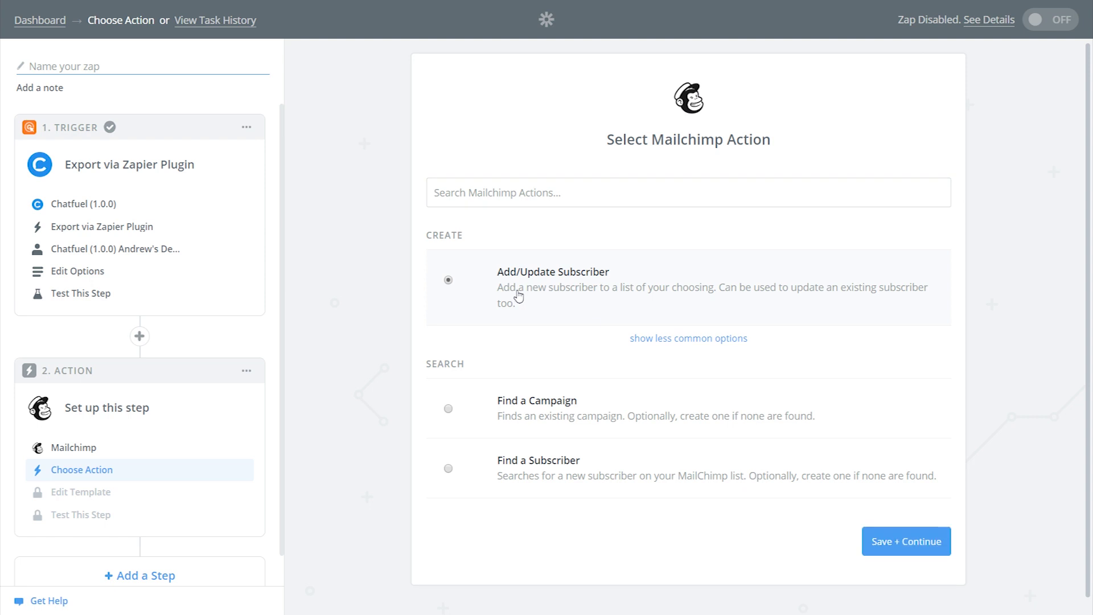
left_click(922, 548)
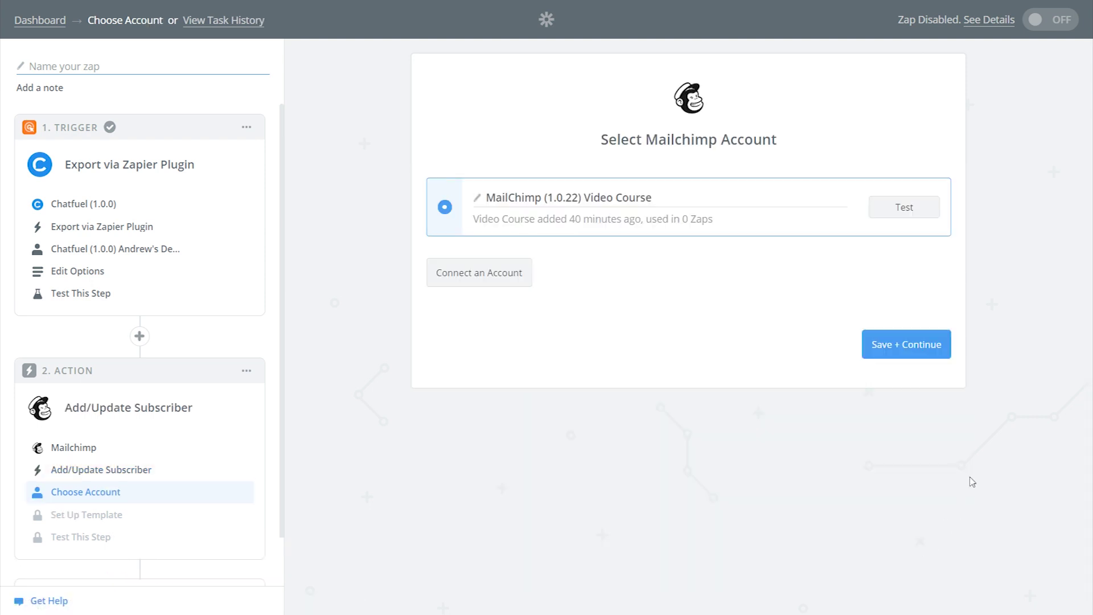
left_click(909, 346)
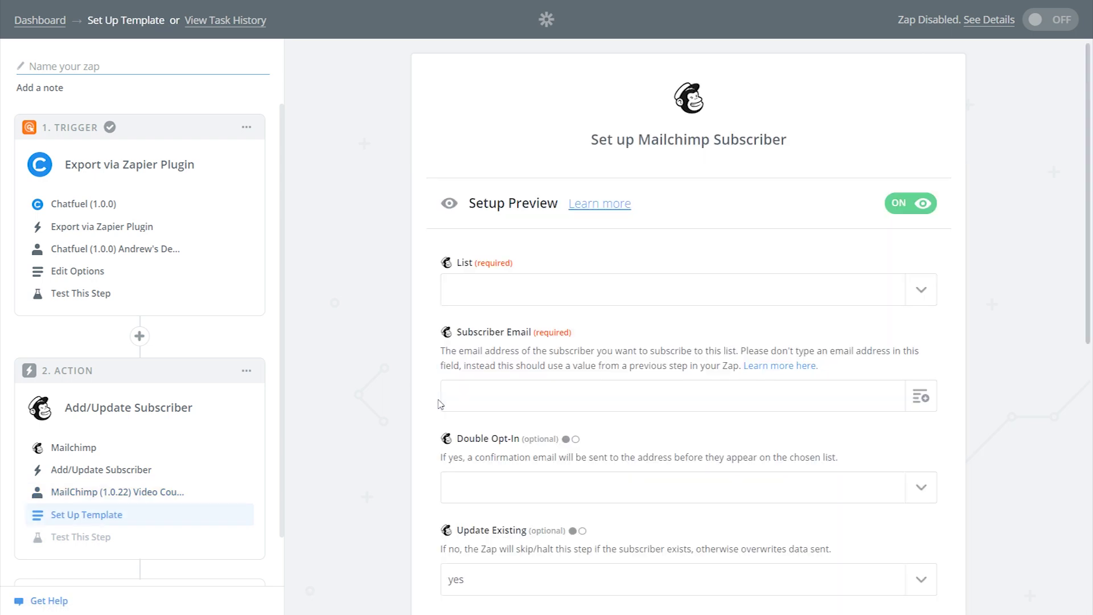
Step: Target the Leads from Chatfuel list and map Step 1's email into Subscriber Email
left_click(920, 292)
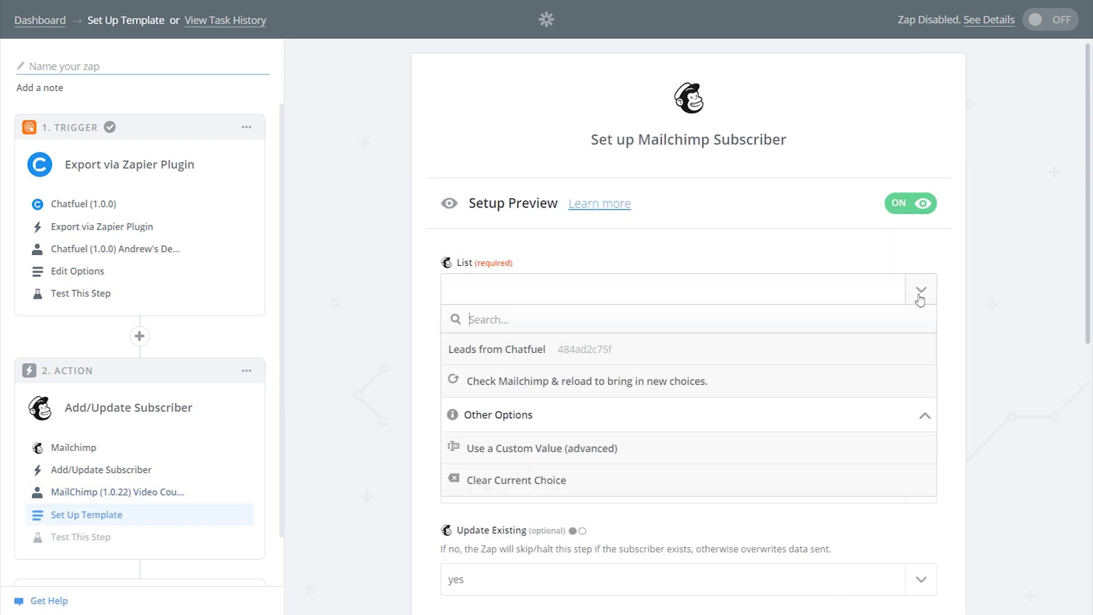
left_click(710, 355)
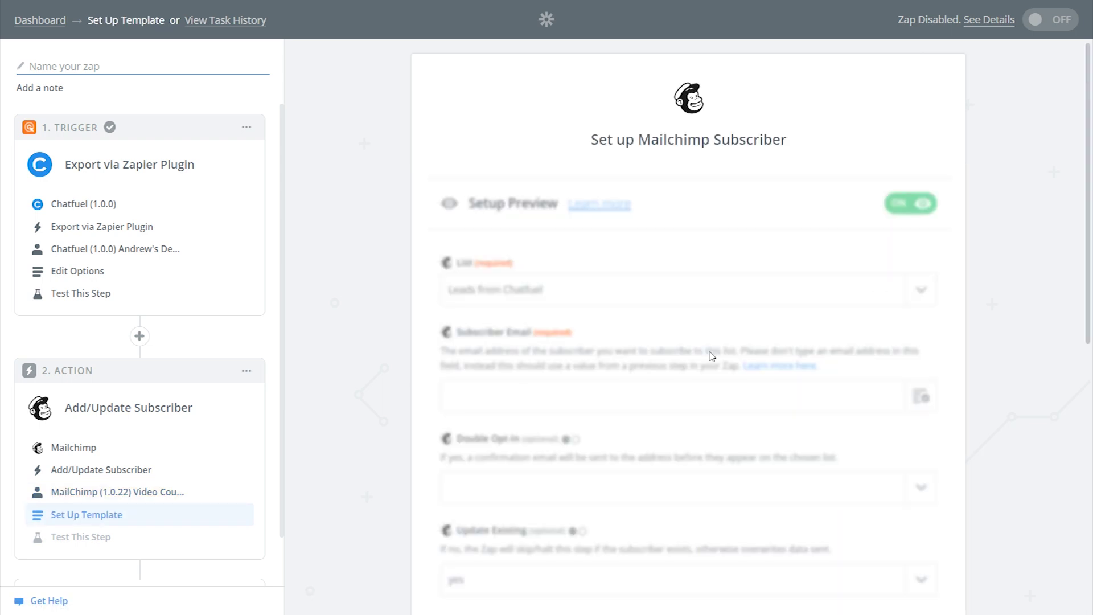
scroll(371, 375, "down", 1)
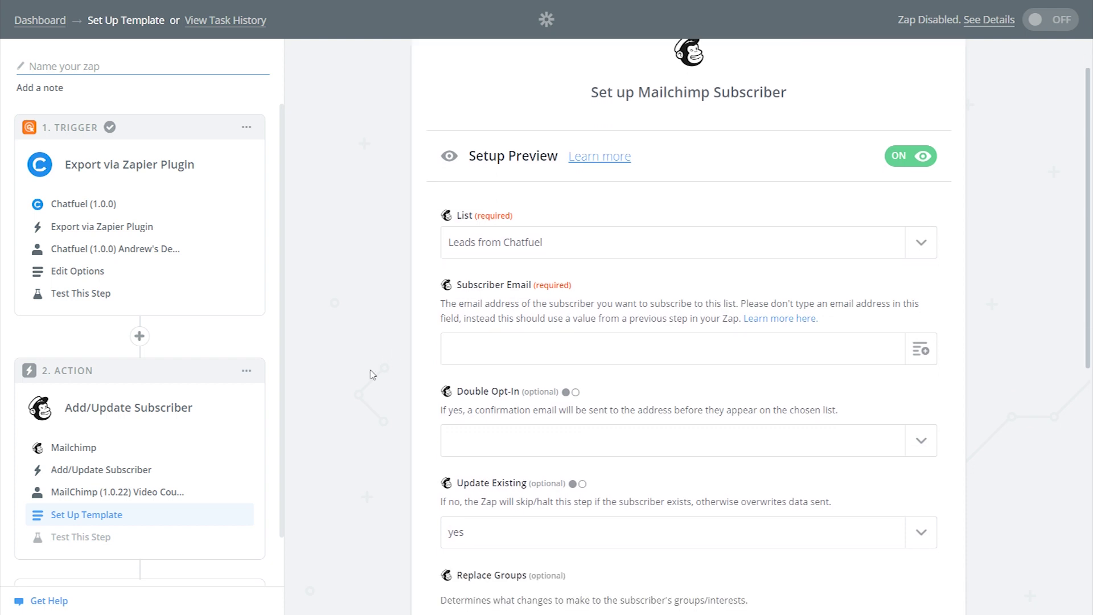
left_click(914, 351)
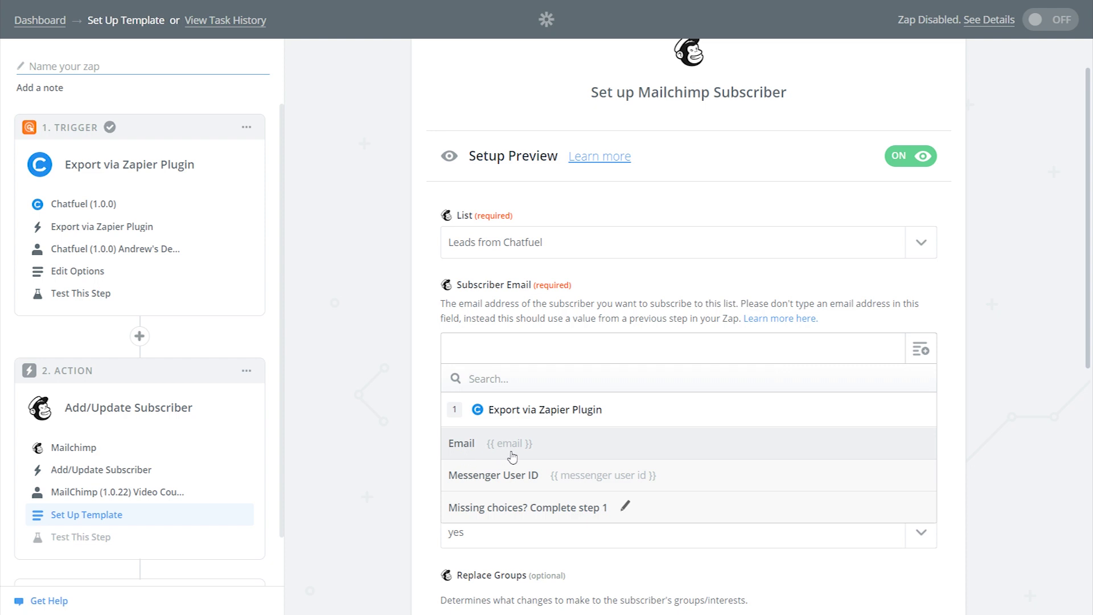
left_click(557, 450)
scroll(392, 433, "down", 3)
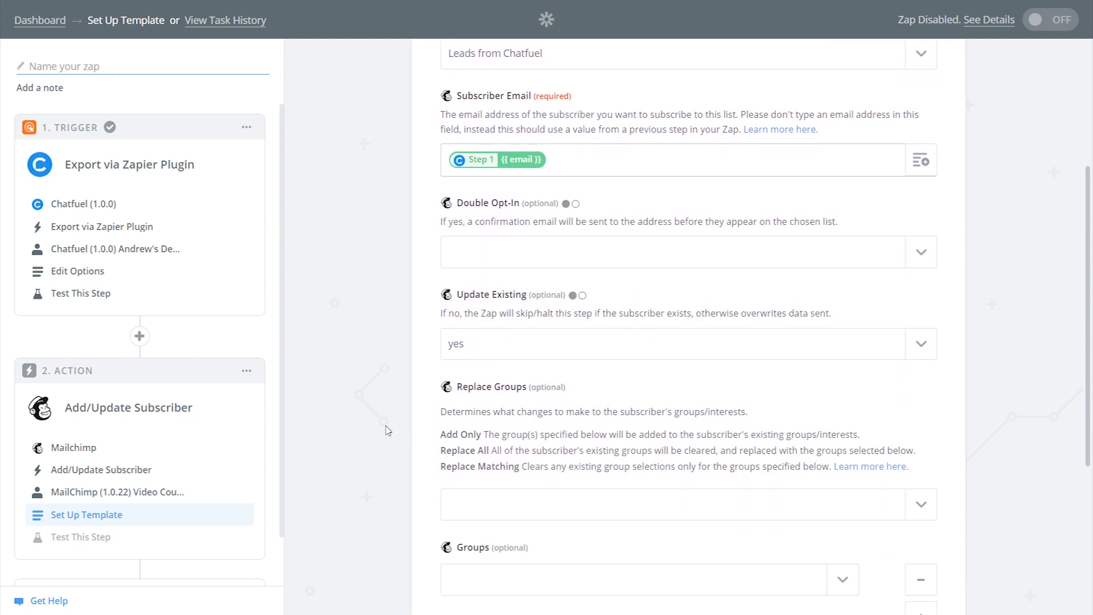
scroll(385, 431, "down", 5)
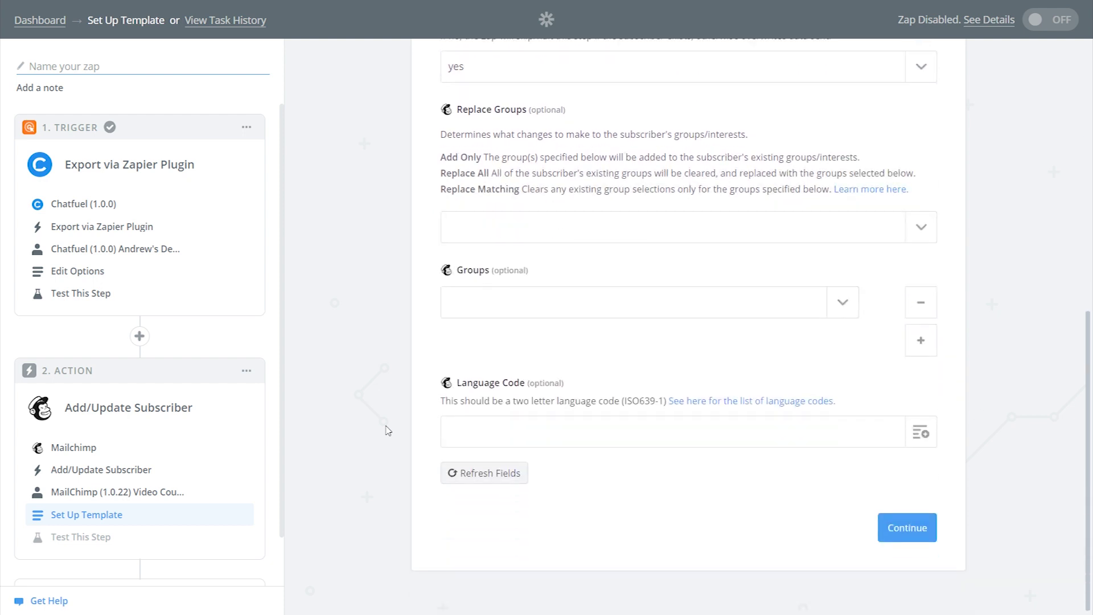
Step: Skip the Mailchimp test and finish building the zap
left_click(908, 522)
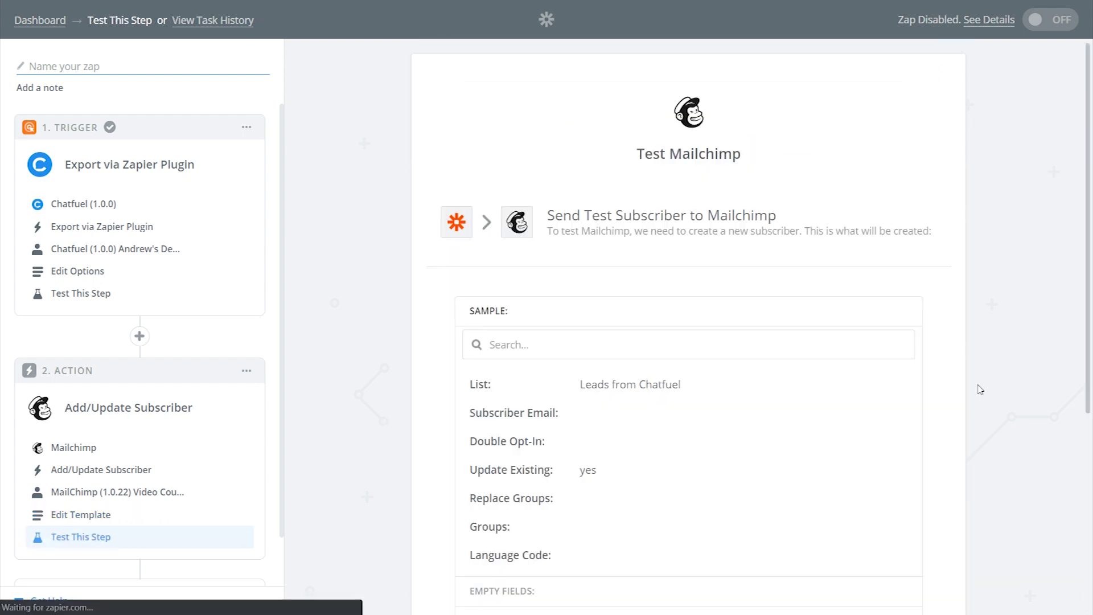
scroll(979, 390, "down", 5)
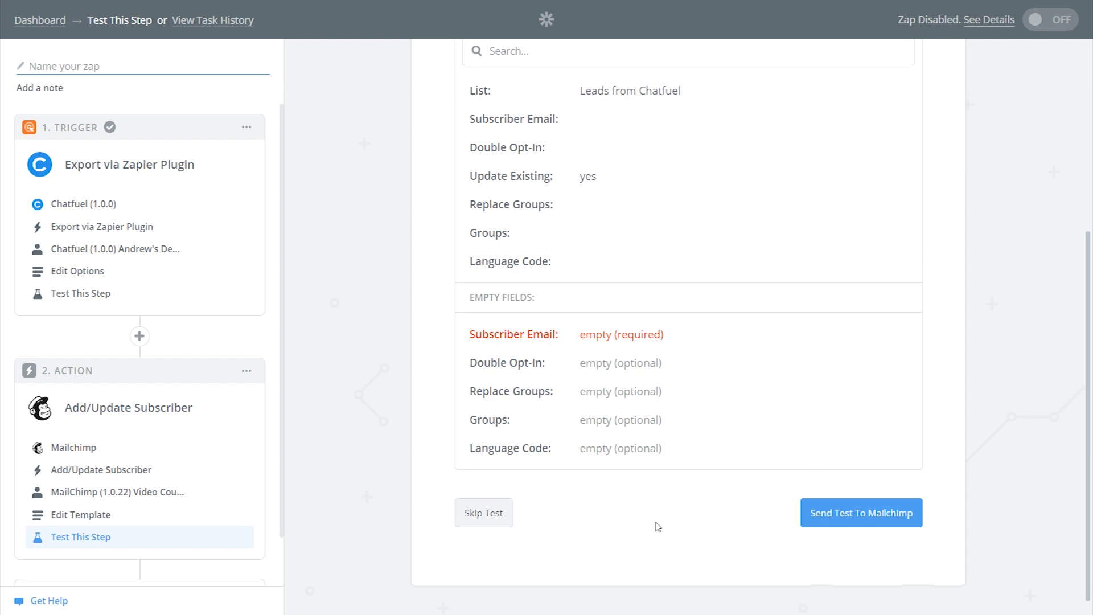
left_click(490, 519)
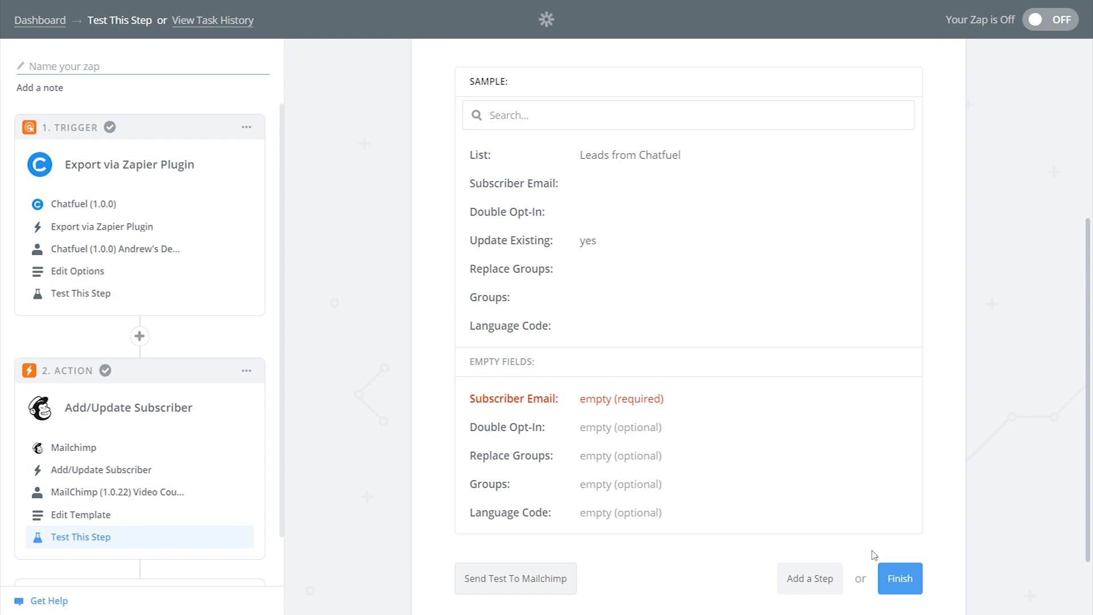
left_click(898, 578)
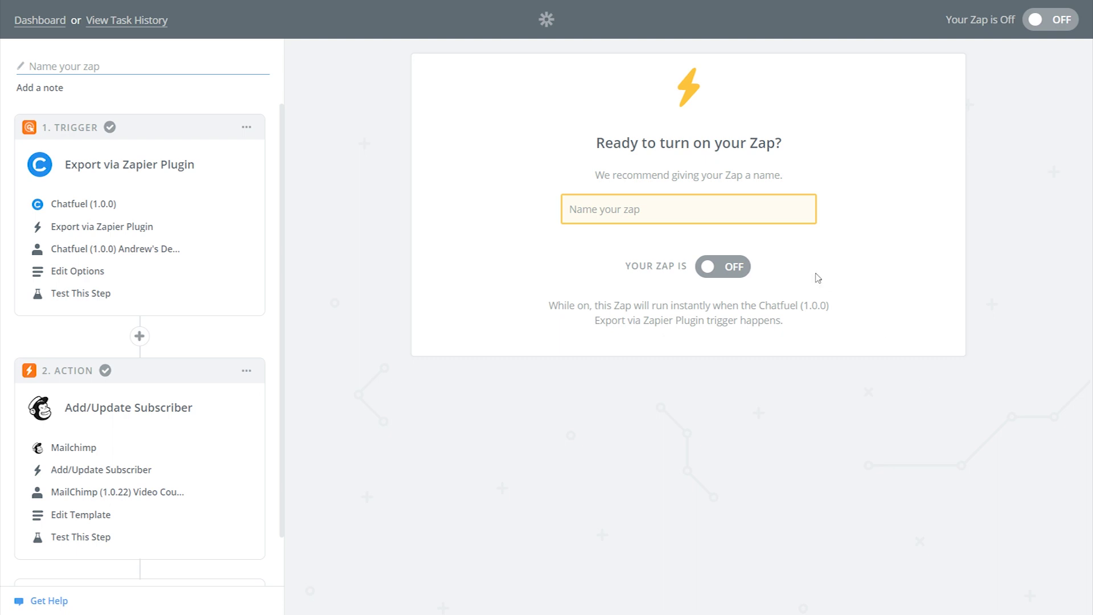
Step: Switch the zap ON, name it 'Chatfuel to Mailchimp', and exit full screen
left_click(722, 269)
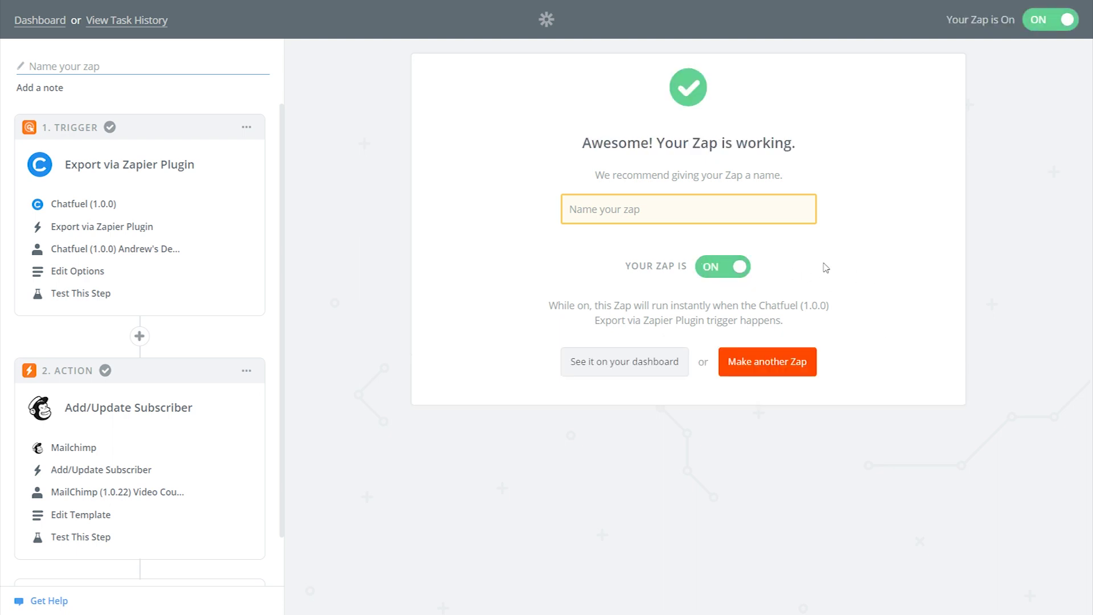
type("Chatfu")
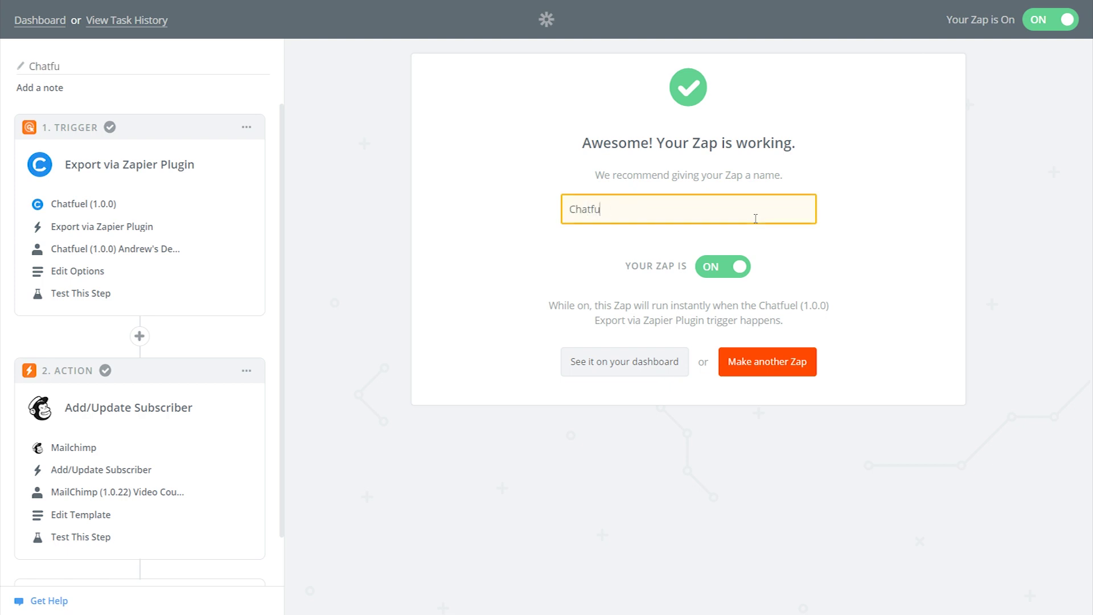
type("el to Mailchimp")
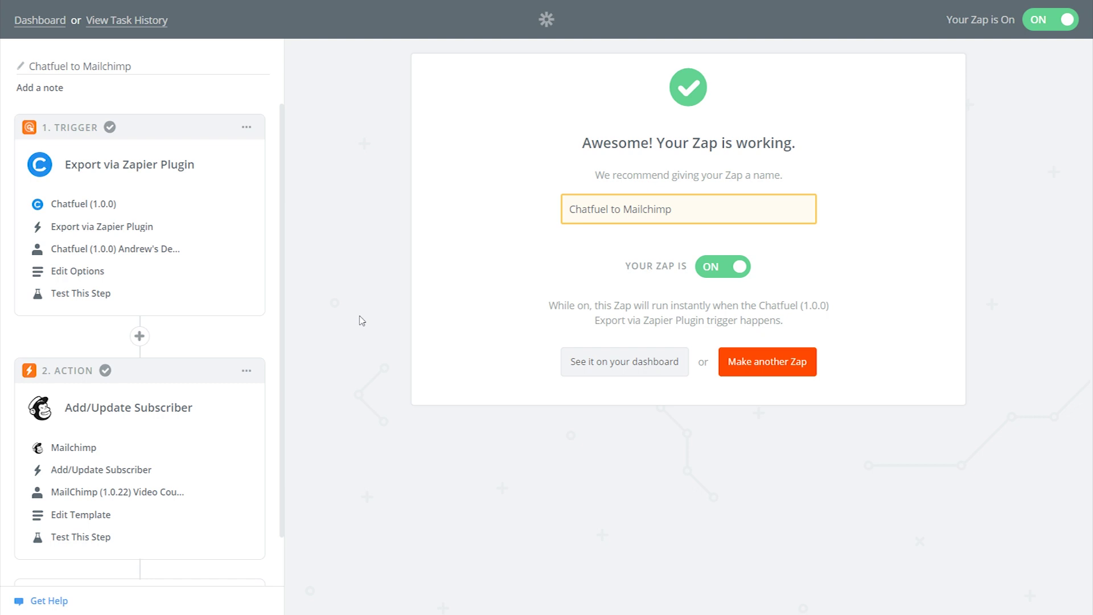
key("F11")
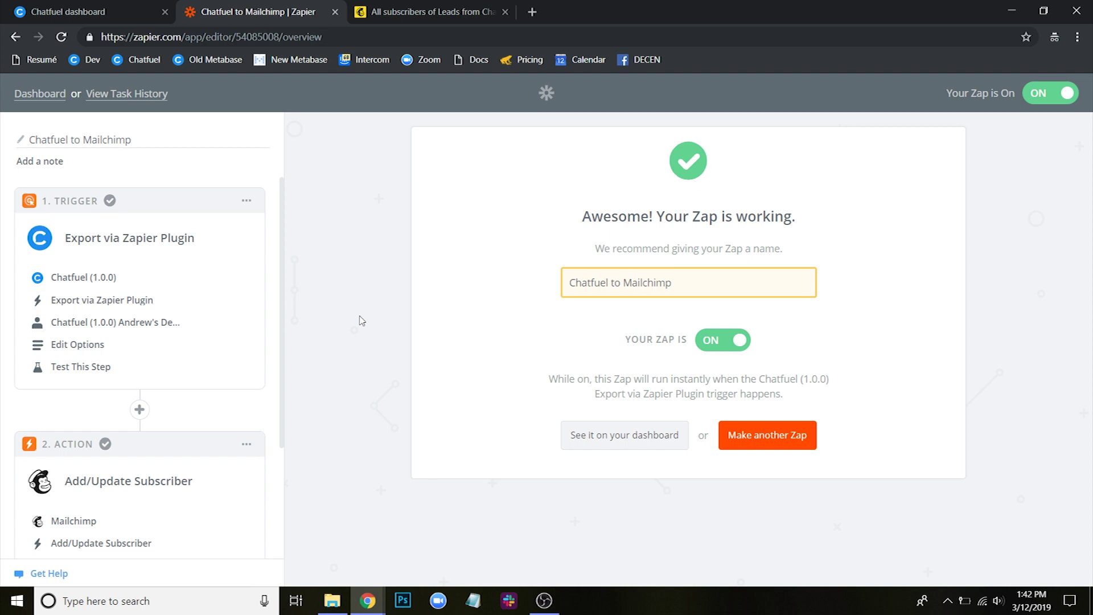
Step: Send the Chatfuel test bot a test email address, get its thank-you reply, and close the chat
left_click(128, 10)
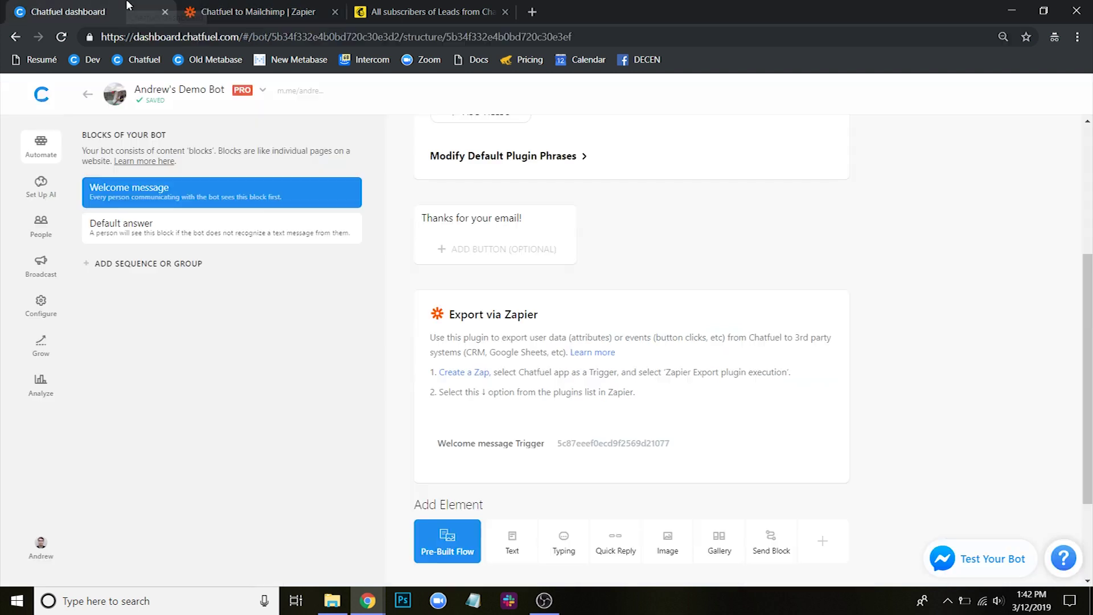
key("F11")
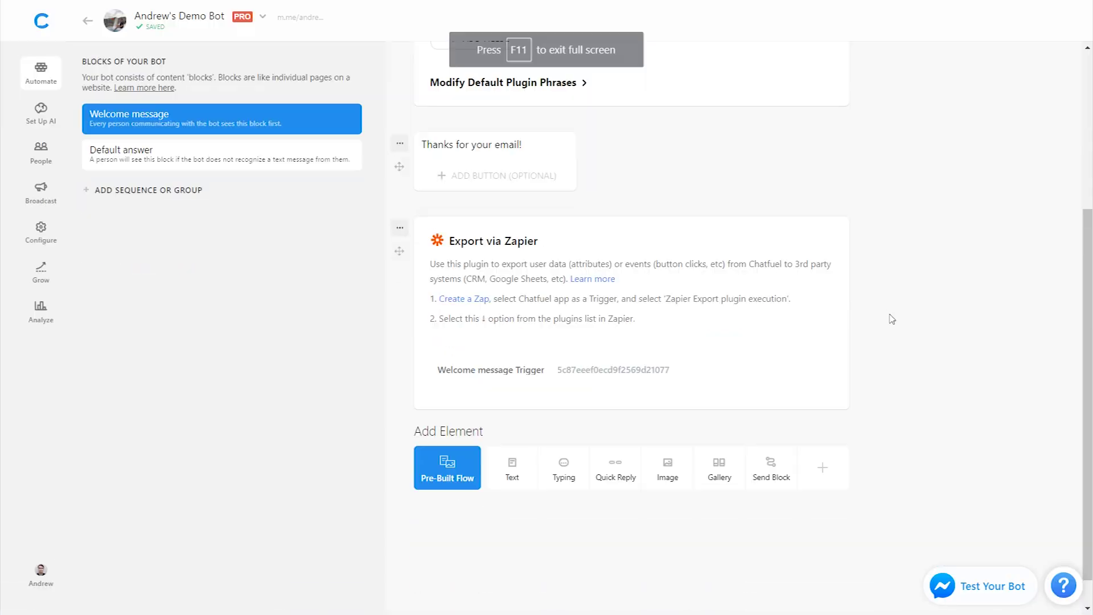
left_click(1009, 600)
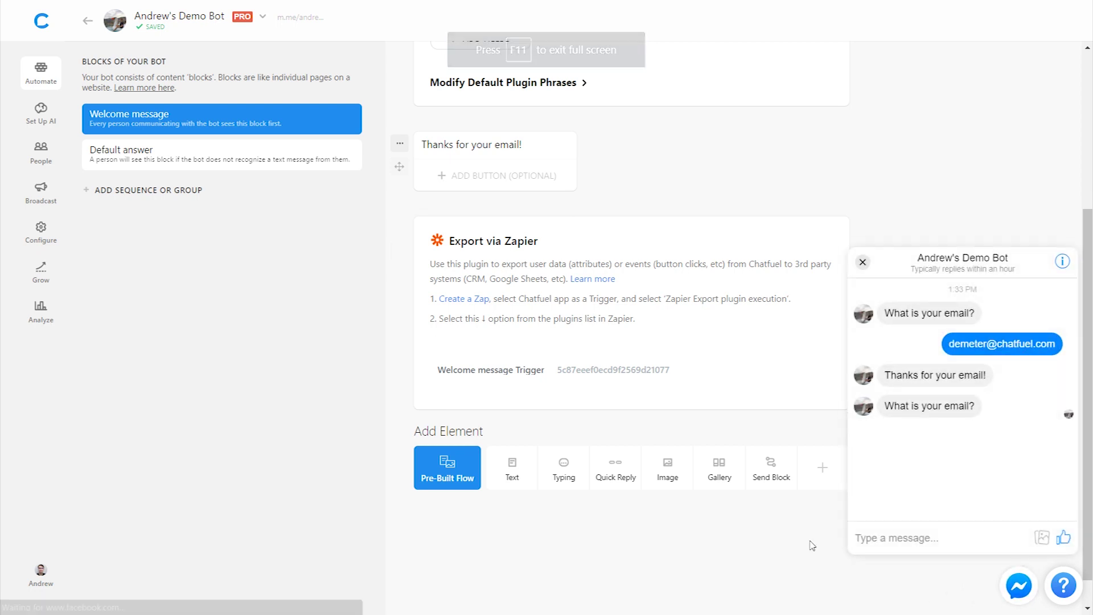
left_click(915, 540)
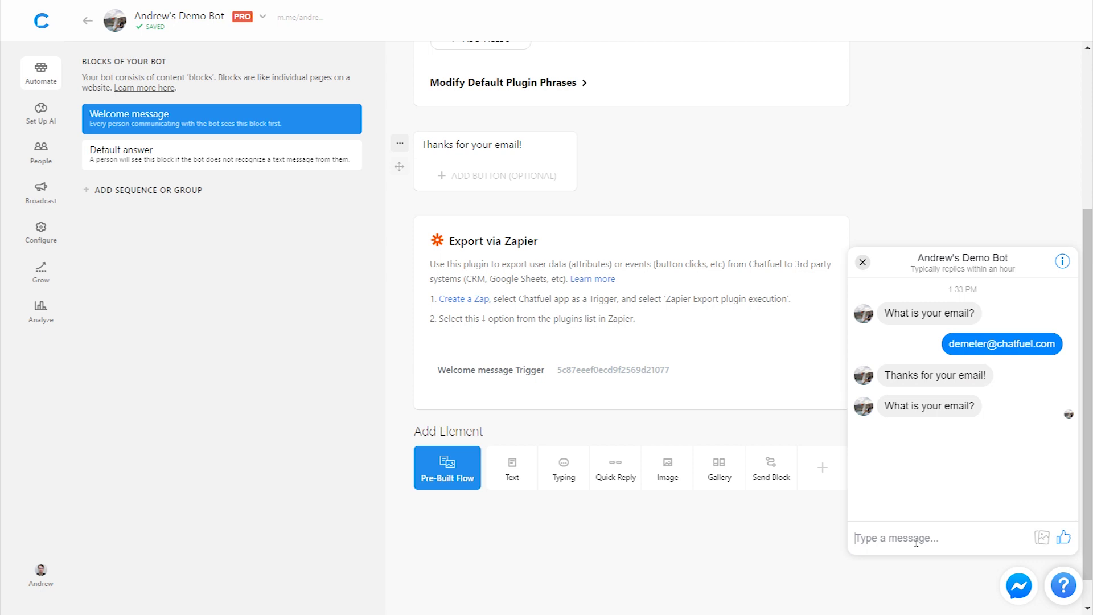
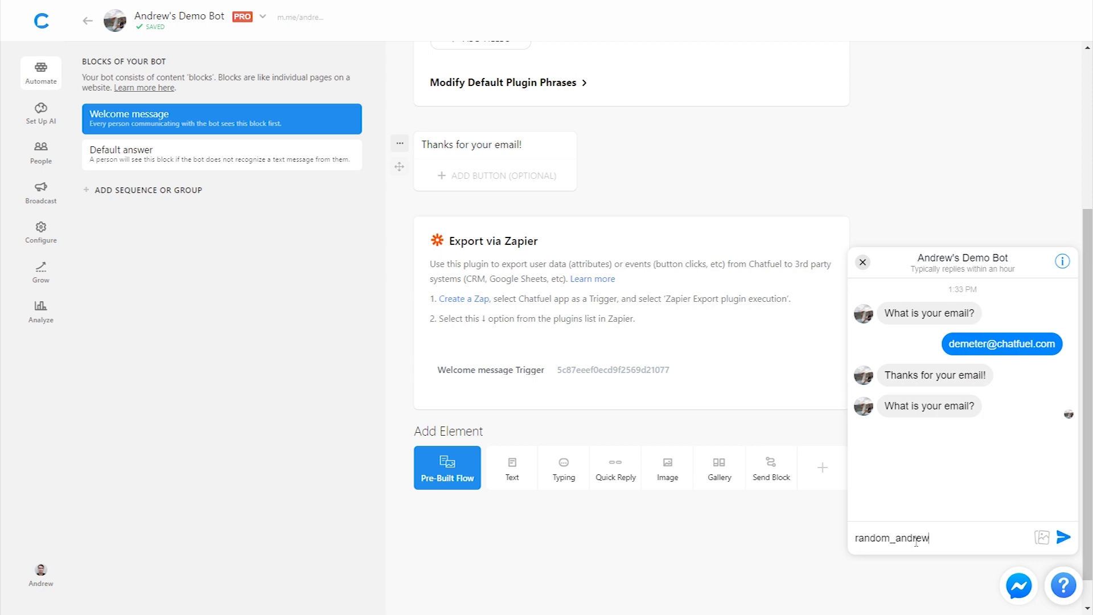
key("Return")
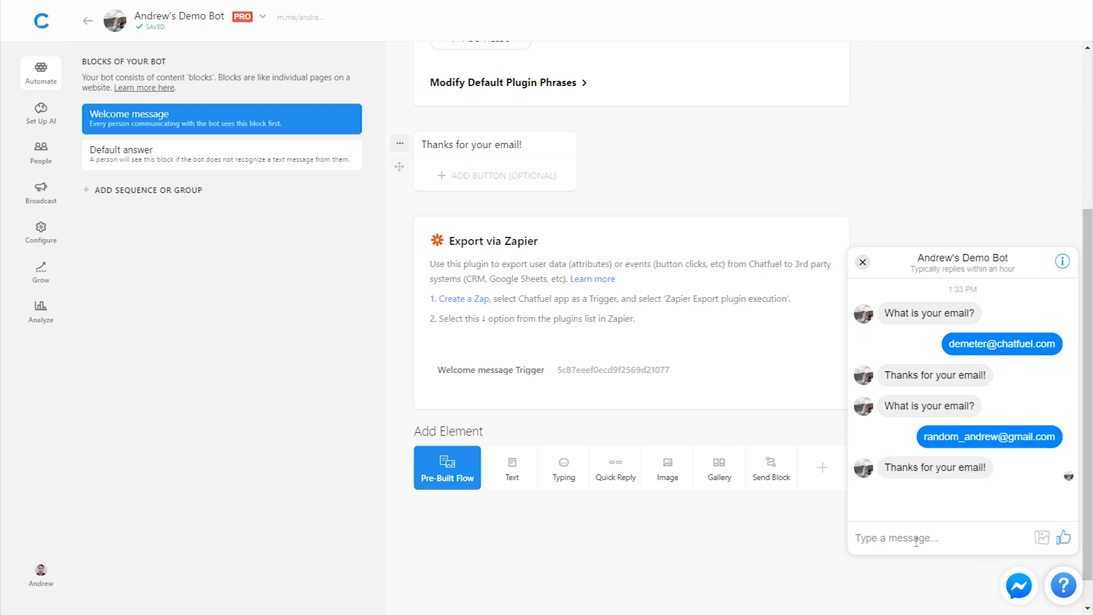
left_click(863, 263)
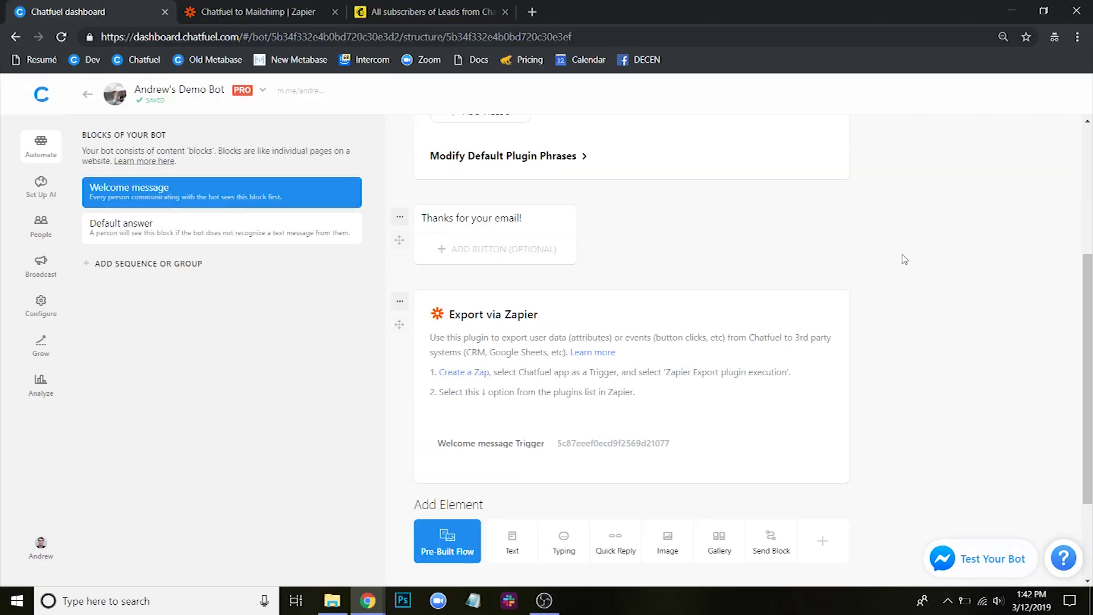
left_click(418, 7)
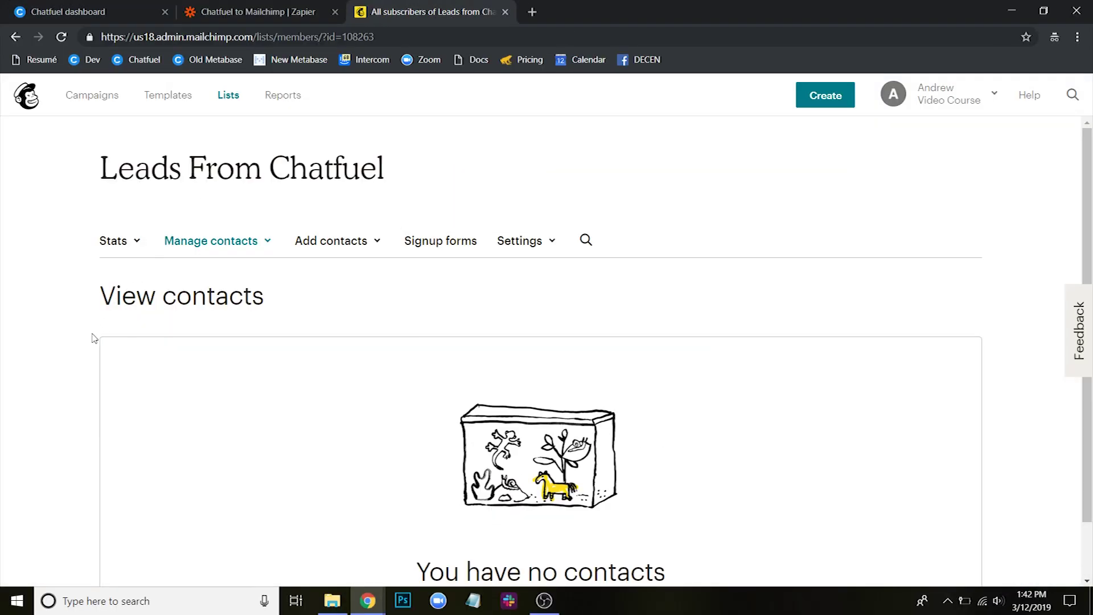
Step: Reload the Leads From Chatfuel subscribers page to show the new contact from Zapier
left_click(61, 37)
left_click(63, 42)
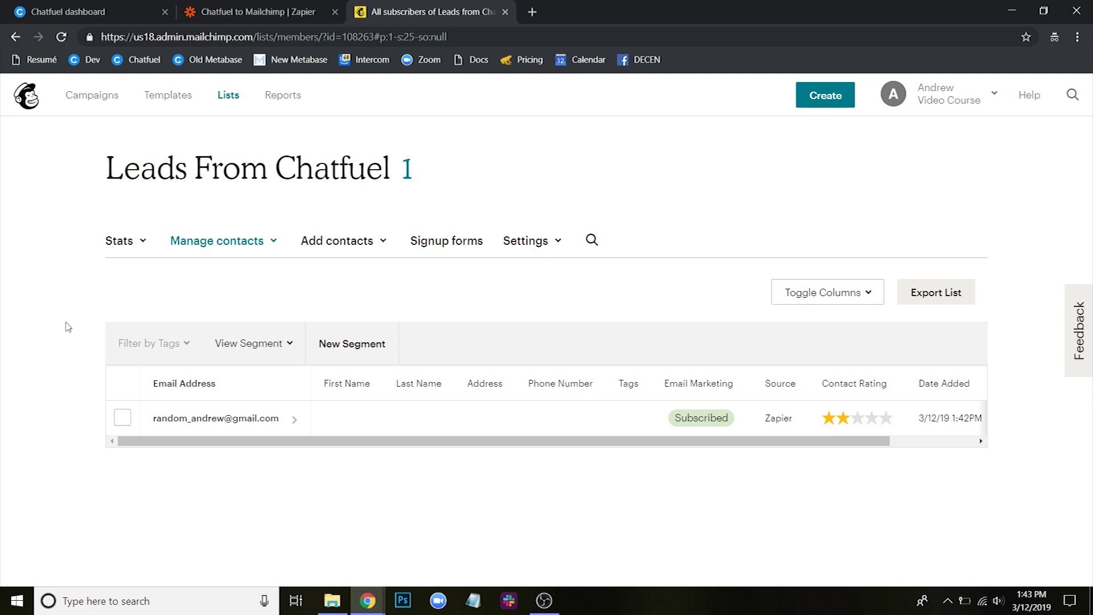
key("F11")
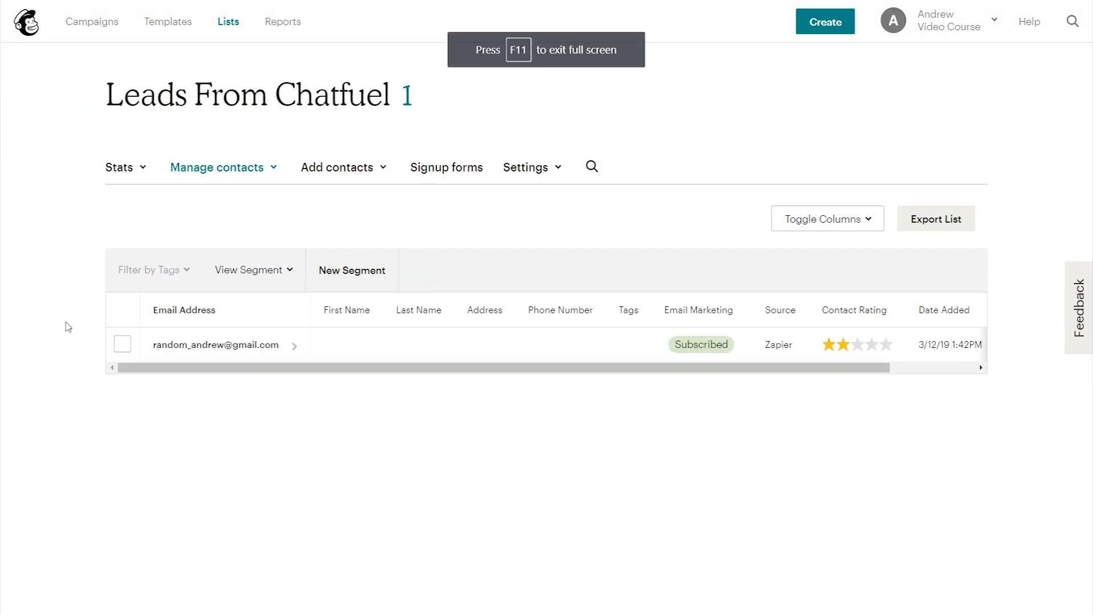